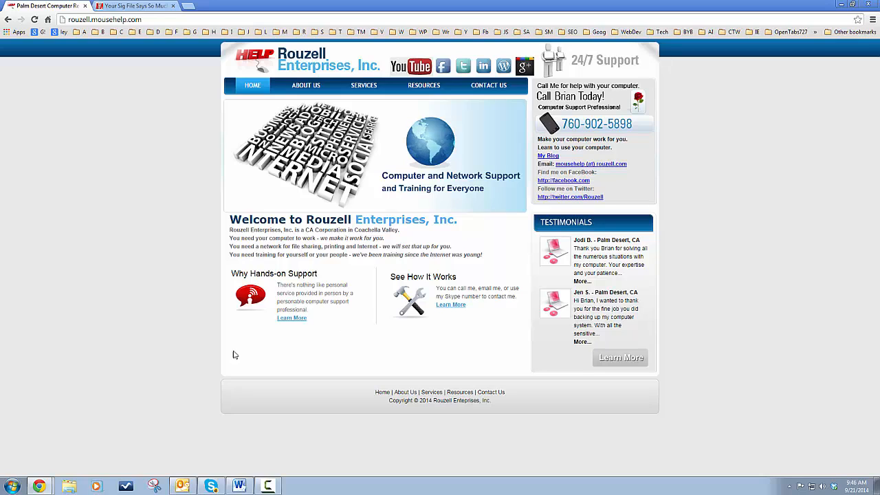
Bring the Word email instructions document forward, then reopen sigfiles lament.txt from Recent Items.
{"action": "mouse_move", "coordinate": [240, 487]}
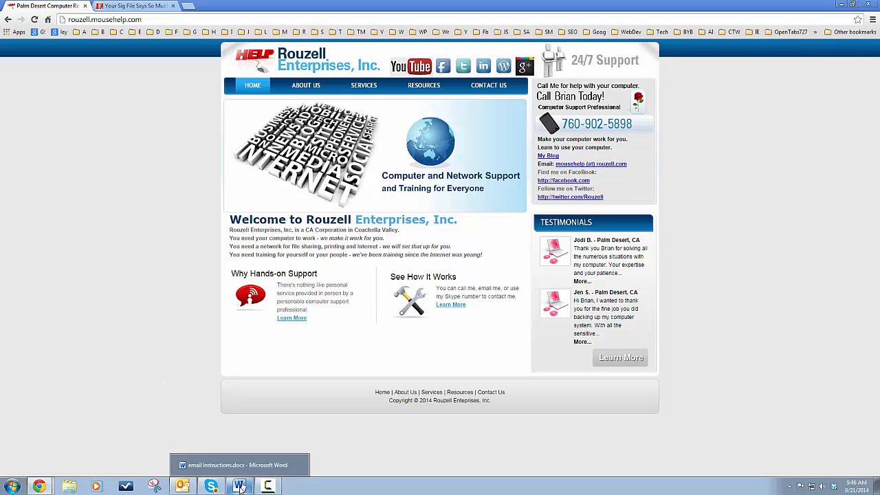
{"action": "left_click", "coordinate": [240, 487]}
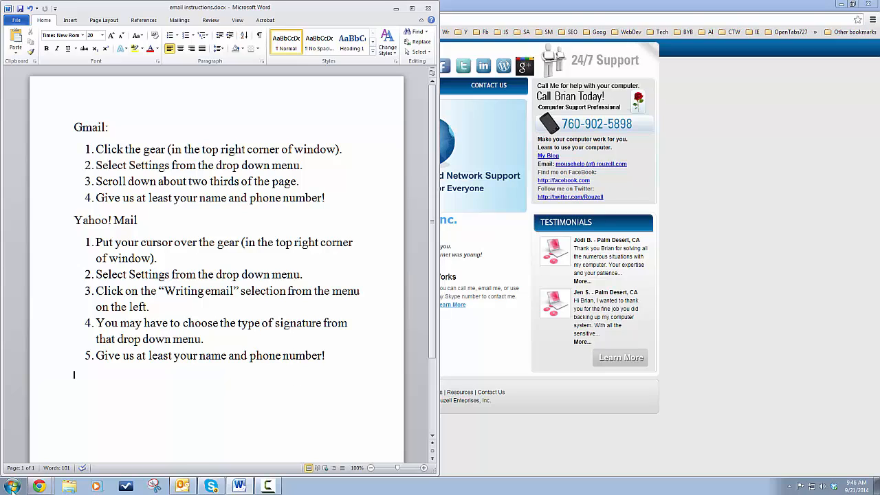
{"action": "left_click", "coordinate": [12, 487]}
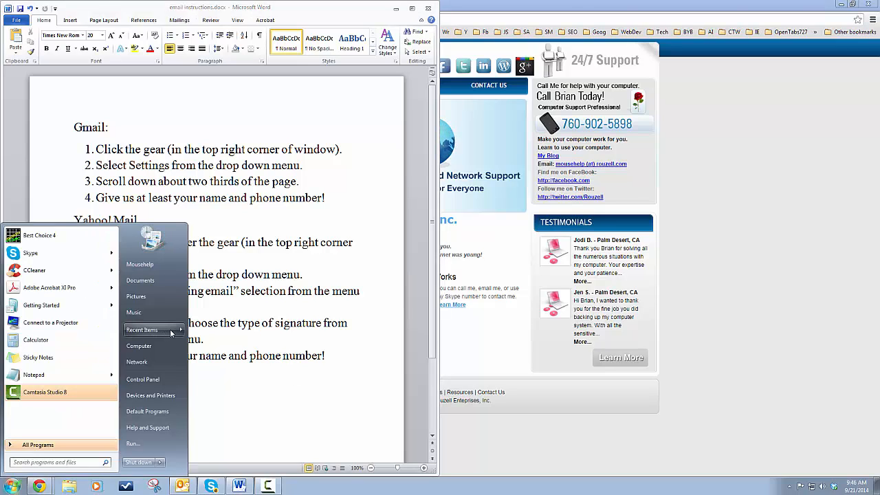
{"action": "mouse_move", "coordinate": [164, 336]}
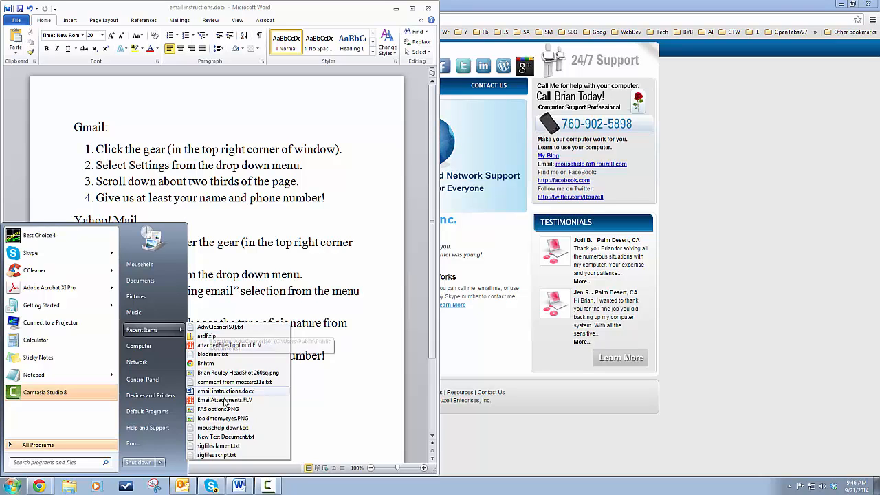
{"action": "left_click", "coordinate": [221, 446]}
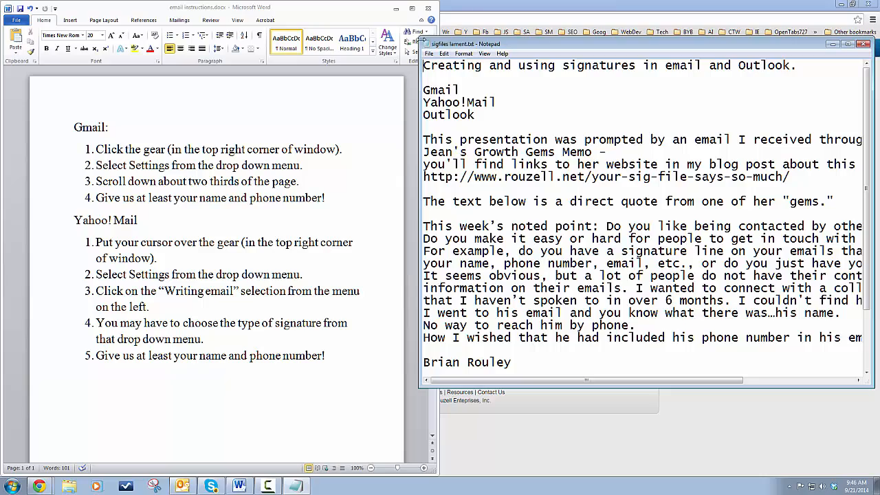
Maximize the Notepad window showing sigfiles lament.txt.
{"action": "left_click_drag", "start_coordinate": [420, 39], "coordinate": [18, 3]}
{"action": "double_click", "coordinate": [246, 9]}
{"action": "double_click", "coordinate": [554, 46]}
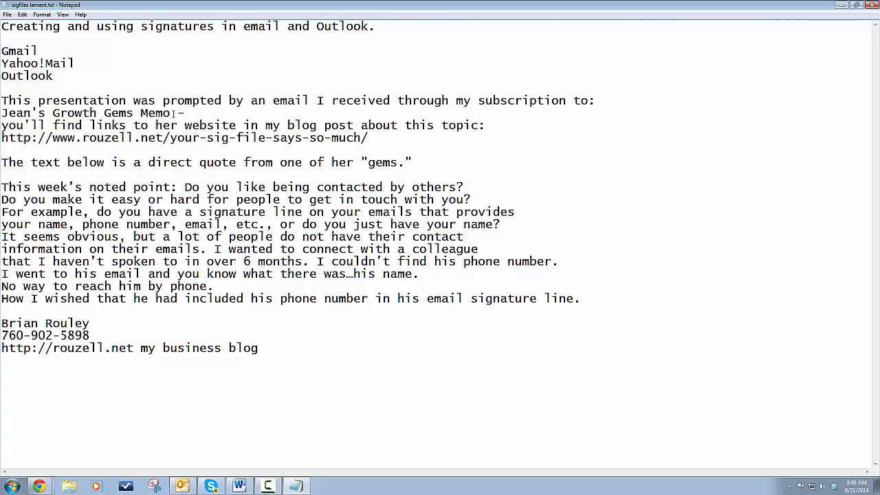
Highlight in turn the newsletter title, blog post address, quote's closing lines and email-signature phrase.
{"action": "left_click_drag", "start_coordinate": [171, 113], "coordinate": [1, 114]}
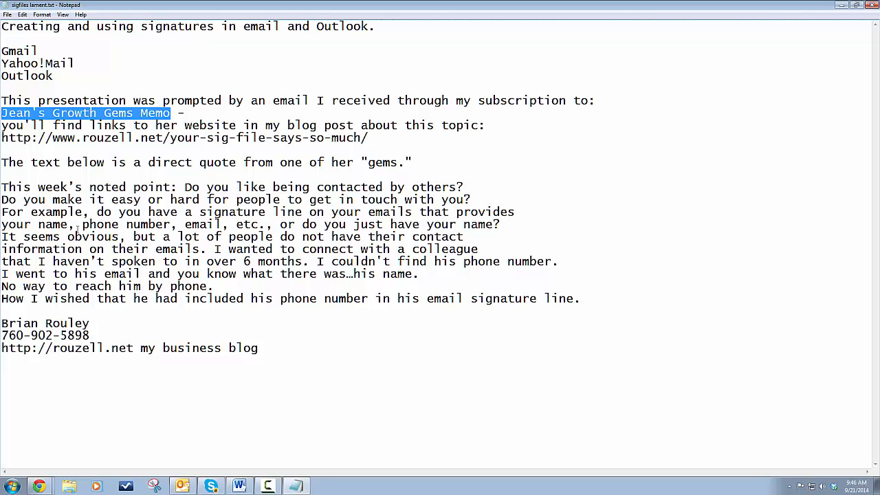
{"action": "left_click", "coordinate": [333, 359]}
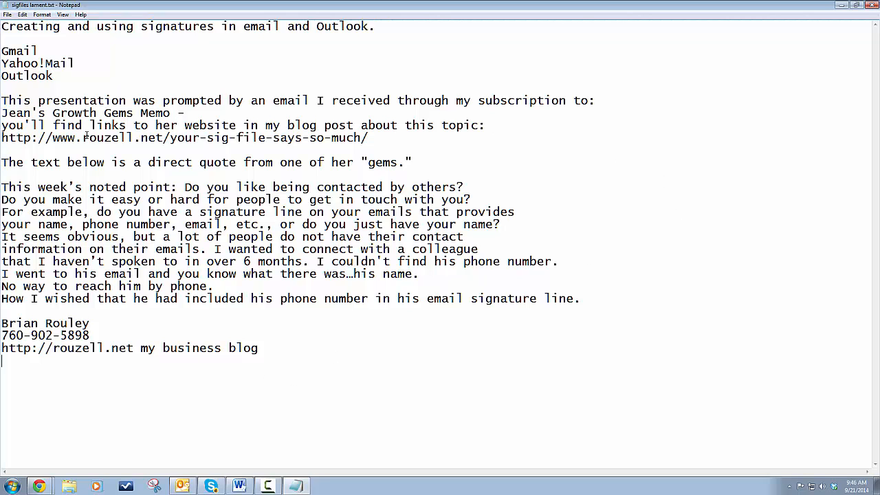
{"action": "left_click_drag", "start_coordinate": [368, 138], "coordinate": [2, 138]}
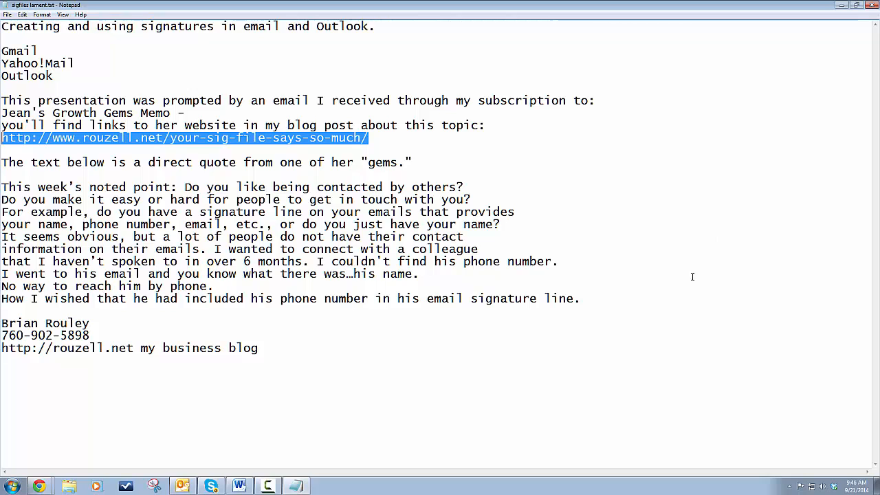
{"action": "left_click", "coordinate": [651, 378]}
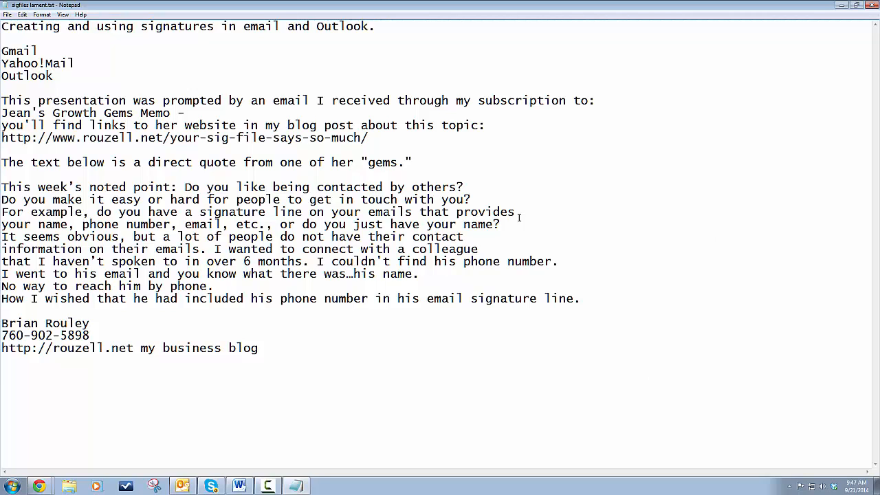
{"action": "left_click_drag", "start_coordinate": [587, 298], "coordinate": [2, 274]}
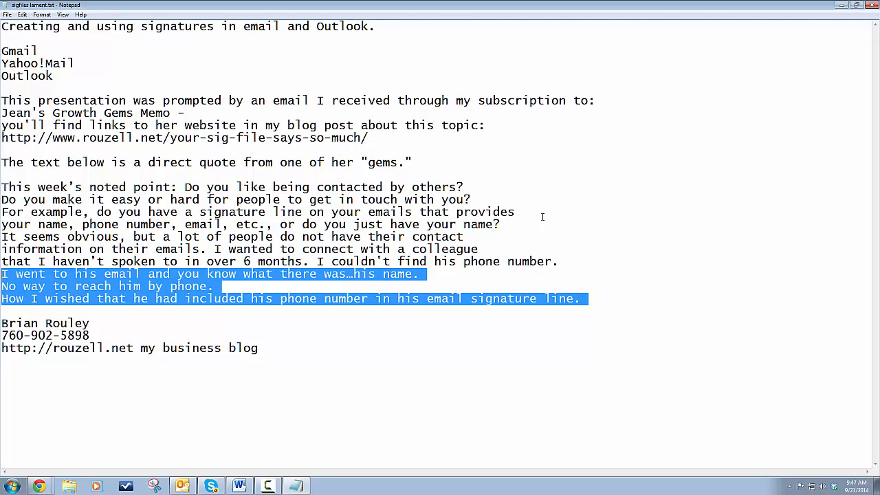
{"action": "left_click", "coordinate": [596, 280]}
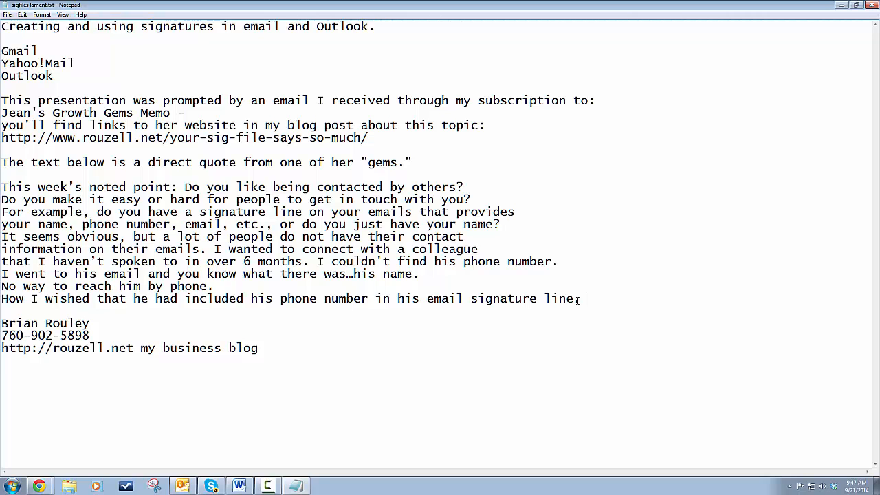
{"action": "left_click_drag", "start_coordinate": [577, 299], "coordinate": [427, 301]}
{"action": "left_click", "coordinate": [627, 298]}
Highlight the Gmail, Yahoo!Mail and Outlook entries, then minimize Notepad to reveal the Word instructions.
{"action": "double_click", "coordinate": [14, 51]}
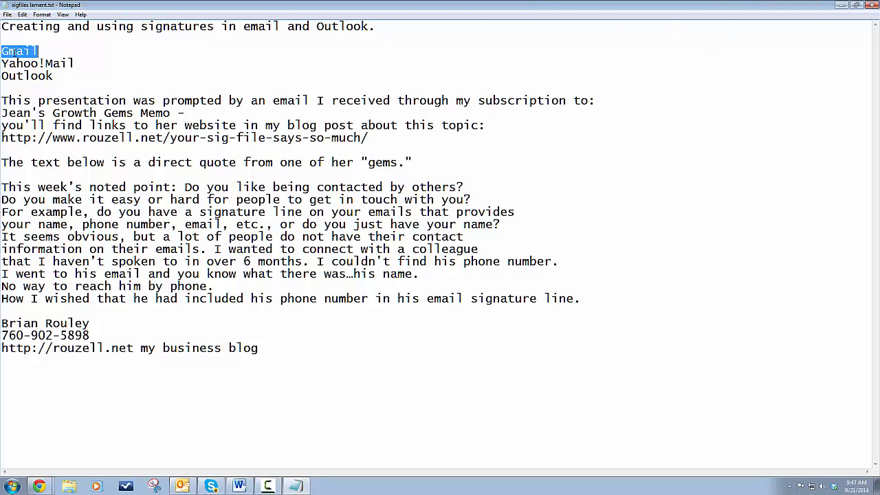
{"action": "left_click_drag", "start_coordinate": [77, 64], "coordinate": [2, 63]}
{"action": "left_click", "coordinate": [94, 93]}
{"action": "double_click", "coordinate": [39, 76]}
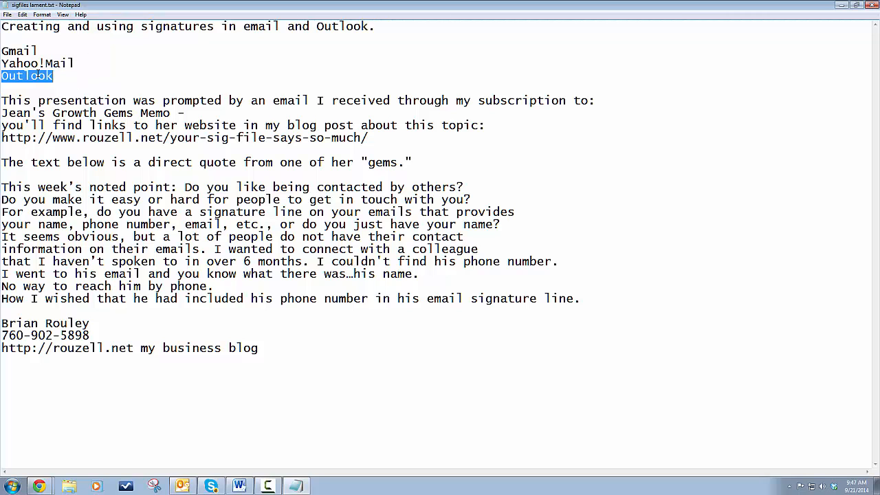
{"action": "left_click", "coordinate": [104, 71]}
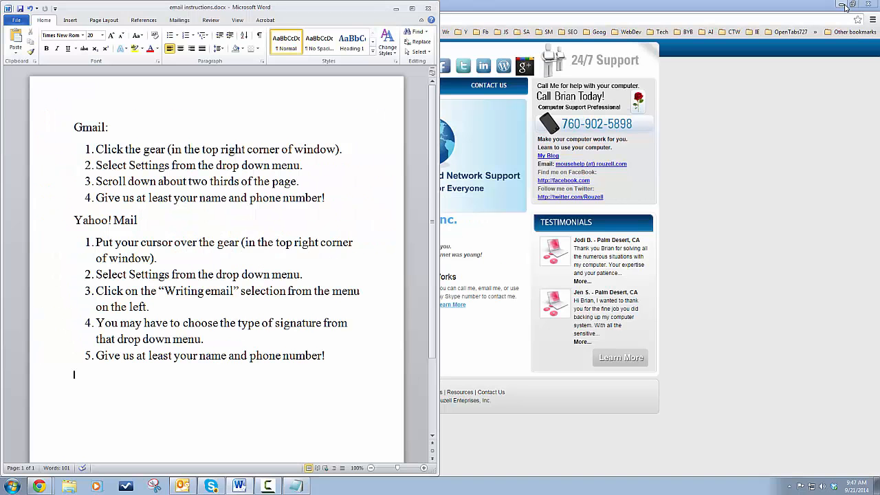
{"action": "left_click", "coordinate": [842, 5]}
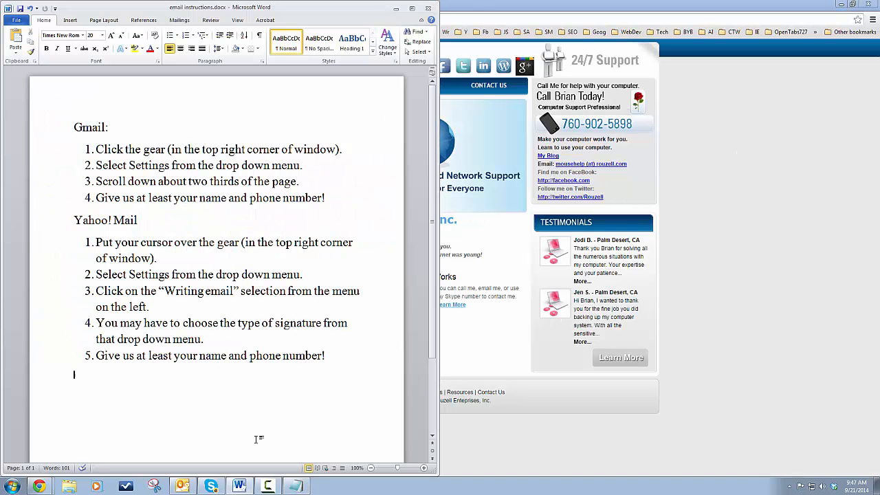
Switch to Chrome and go to the Gmail Drafts page.
{"action": "key", "text": "alt+Tab"}
{"action": "key", "text": "alt+Tab"}
{"action": "key", "text": "alt+Tab"}
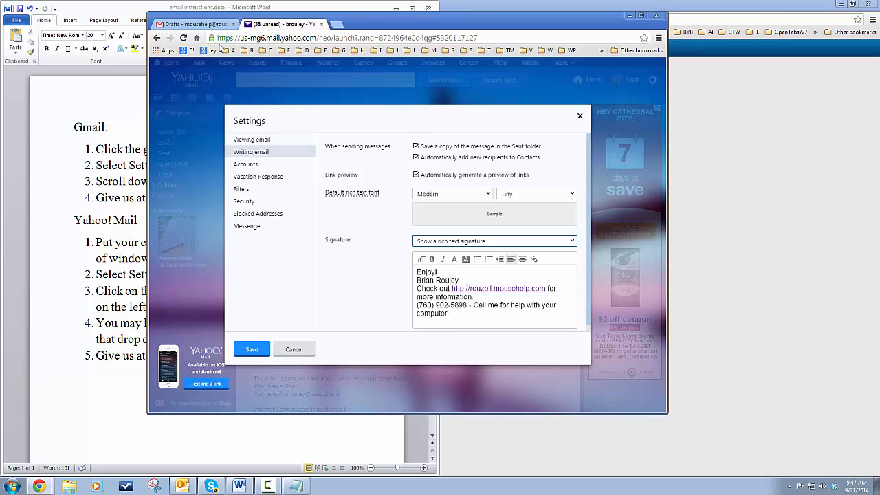
{"action": "left_click", "coordinate": [184, 26]}
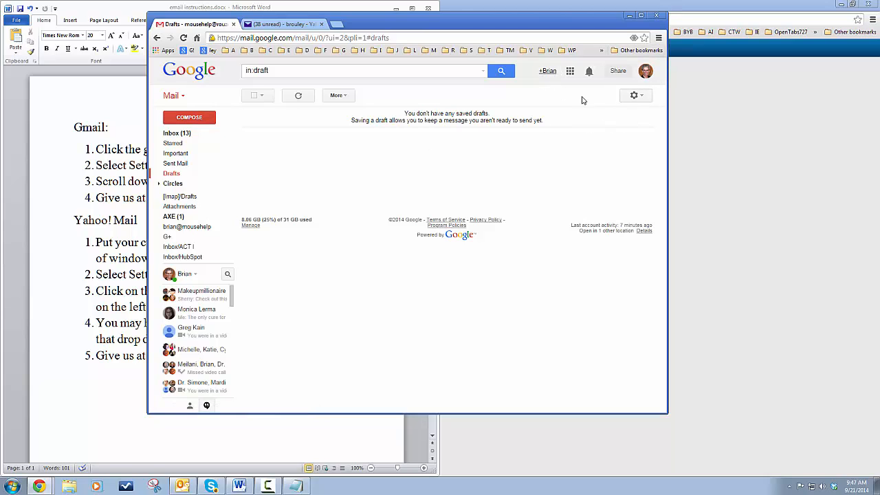
Open Gmail's Settings and scroll down to the signature editor.
{"action": "left_click", "coordinate": [641, 100]}
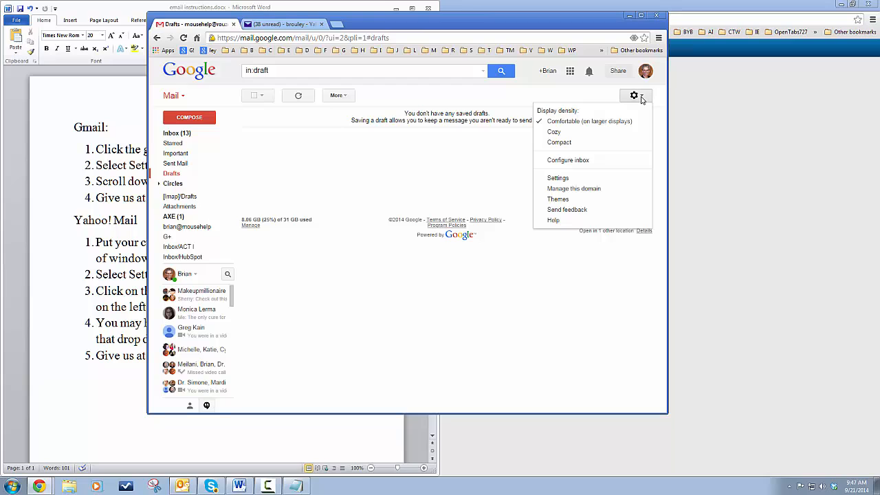
{"action": "left_click", "coordinate": [555, 180]}
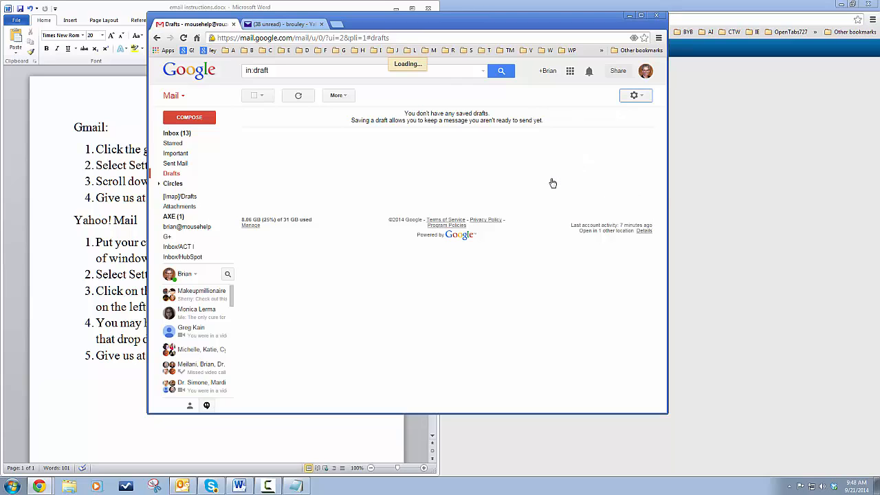
{"action": "left_click_drag", "start_coordinate": [666, 148], "coordinate": [664, 289]}
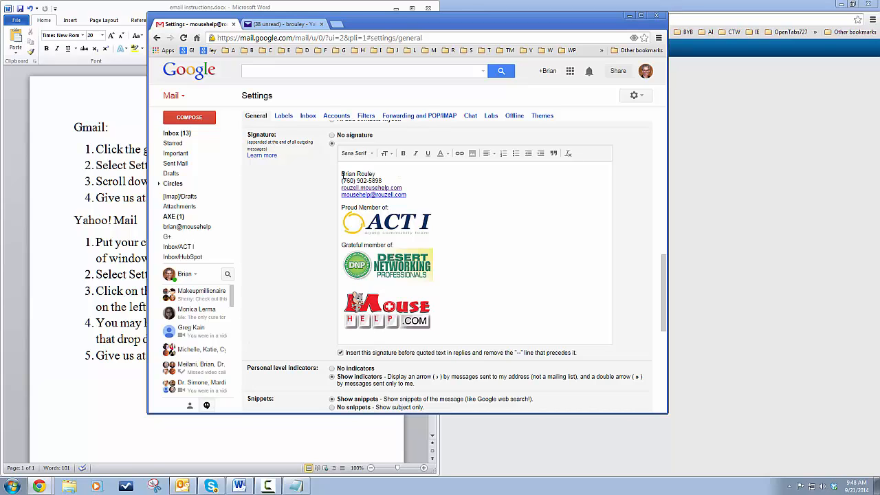
Highlight the signature's name and phone lines, then check the links behind the ACT I, DNP and MouseHelp logos.
{"action": "left_click_drag", "start_coordinate": [342, 174], "coordinate": [401, 181]}
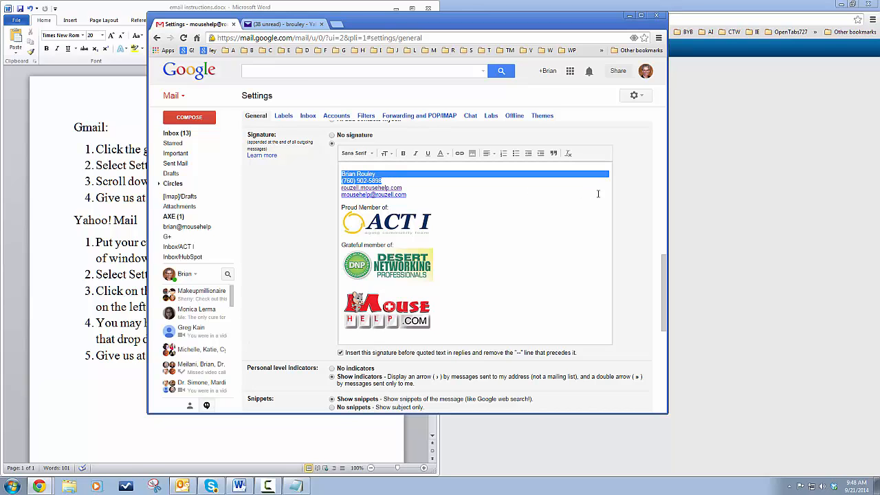
{"action": "left_click", "coordinate": [636, 187]}
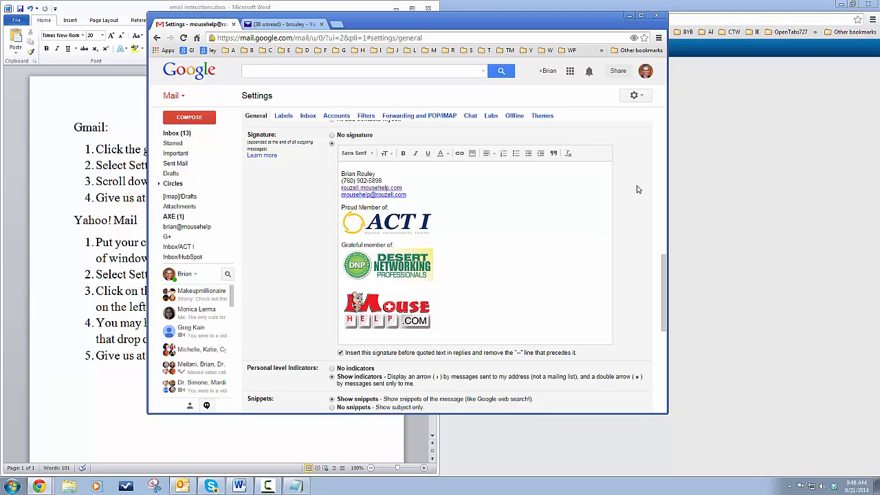
{"action": "left_click", "coordinate": [418, 177]}
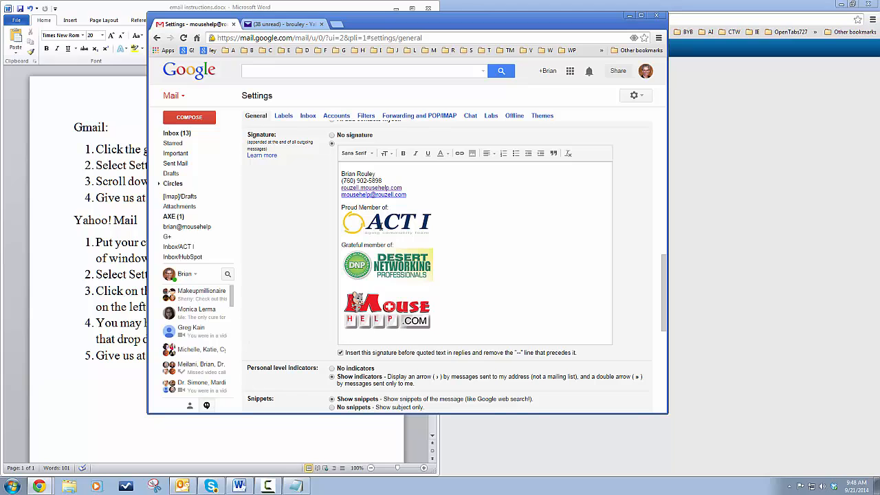
{"action": "left_click", "coordinate": [379, 227]}
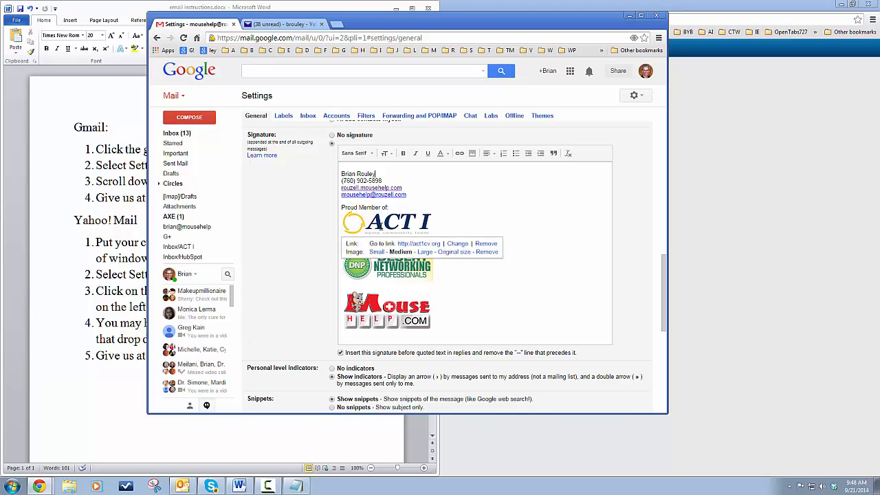
{"action": "left_click", "coordinate": [452, 224]}
{"action": "left_click", "coordinate": [403, 261]}
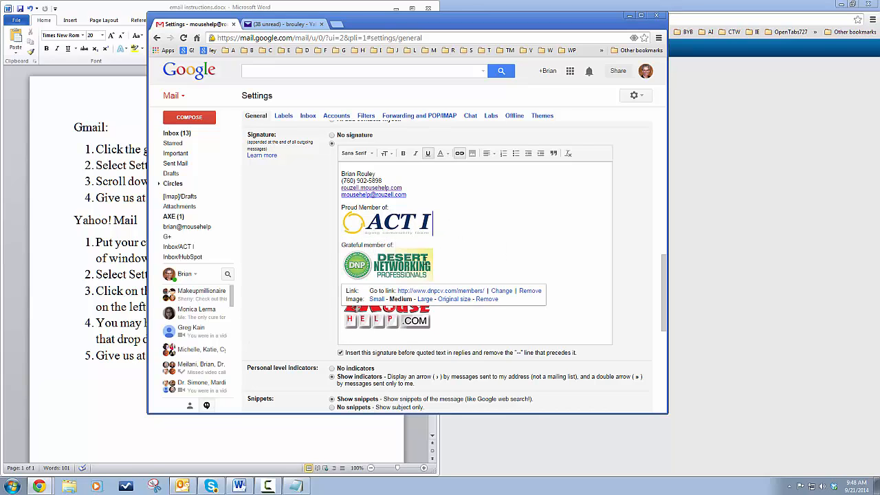
{"action": "left_click", "coordinate": [583, 230]}
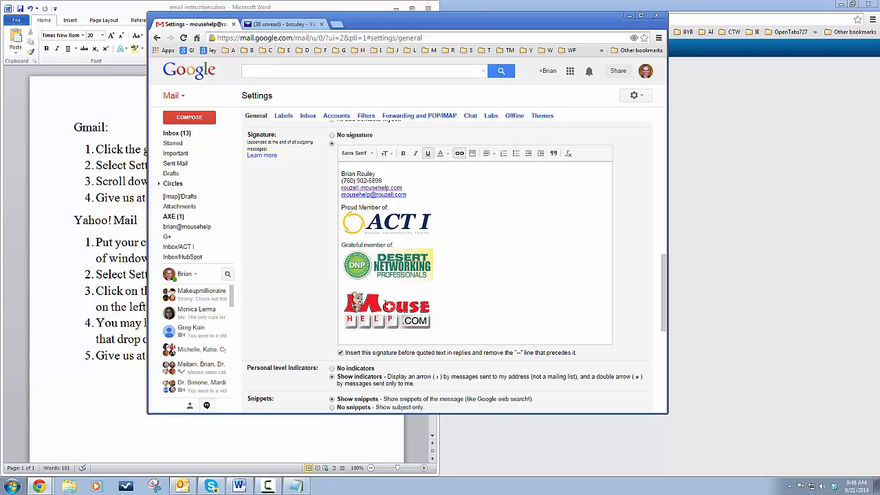
{"action": "left_click", "coordinate": [384, 303]}
{"action": "left_click", "coordinate": [579, 274]}
{"action": "left_click", "coordinate": [371, 318]}
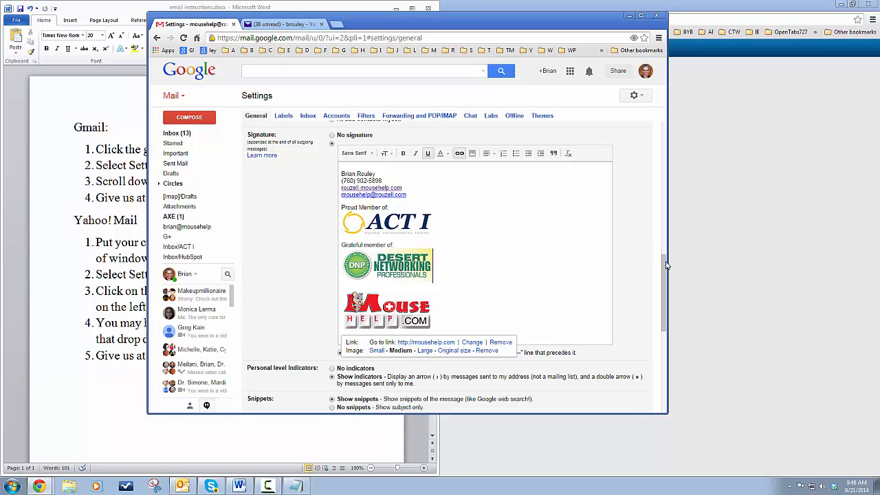
{"action": "mouse_move", "coordinate": [662, 262]}
{"action": "left_mouse_down"}
{"action": "mouse_move", "coordinate": [674, 324]}
{"action": "mouse_move", "coordinate": [674, 255]}
{"action": "left_mouse_up"}
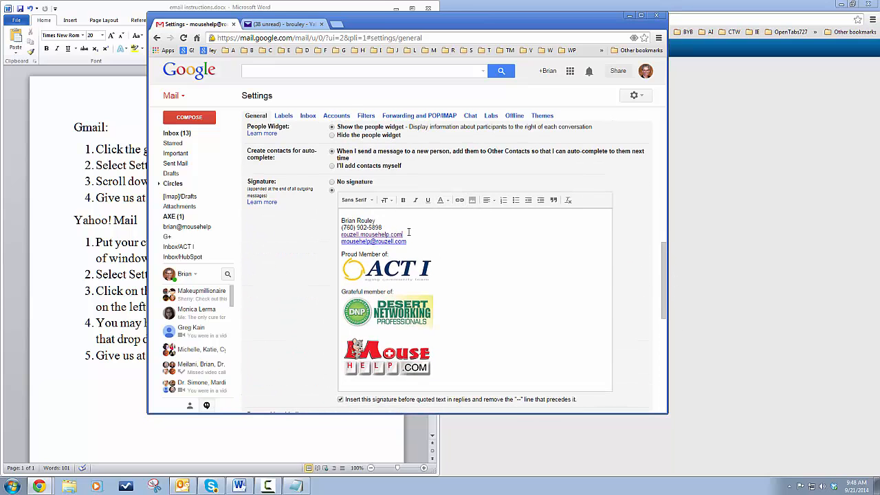
{"action": "left_click_drag", "start_coordinate": [403, 235], "coordinate": [326, 238]}
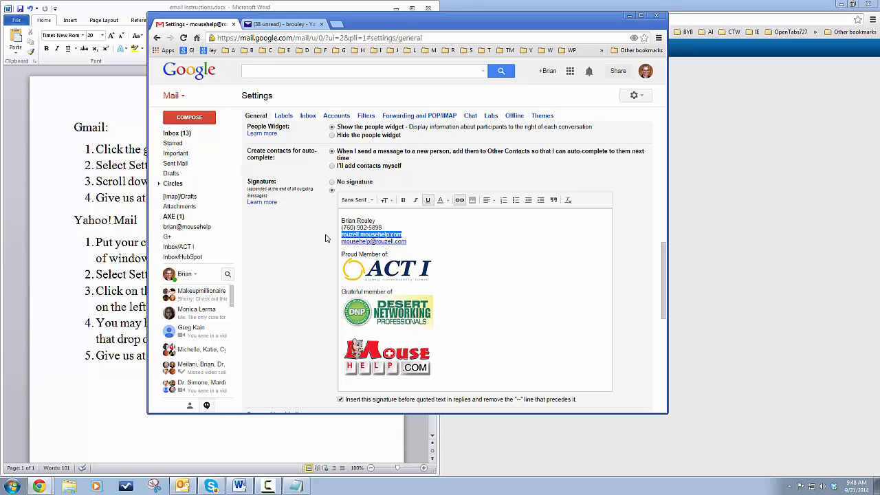
{"action": "left_click_drag", "start_coordinate": [425, 242], "coordinate": [327, 241]}
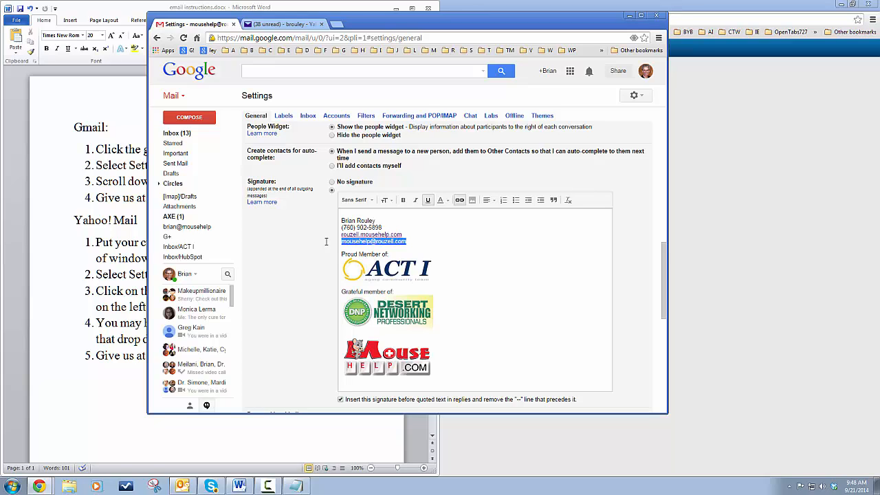
{"action": "left_click", "coordinate": [482, 231]}
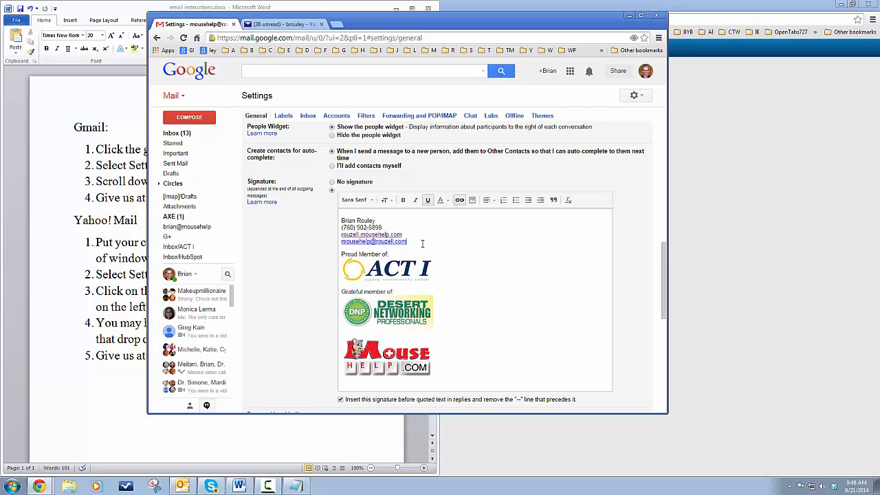
{"action": "mouse_move", "coordinate": [425, 242]}
{"action": "left_mouse_down"}
{"action": "mouse_move", "coordinate": [330, 233]}
{"action": "mouse_move", "coordinate": [291, 216]}
{"action": "left_mouse_up"}
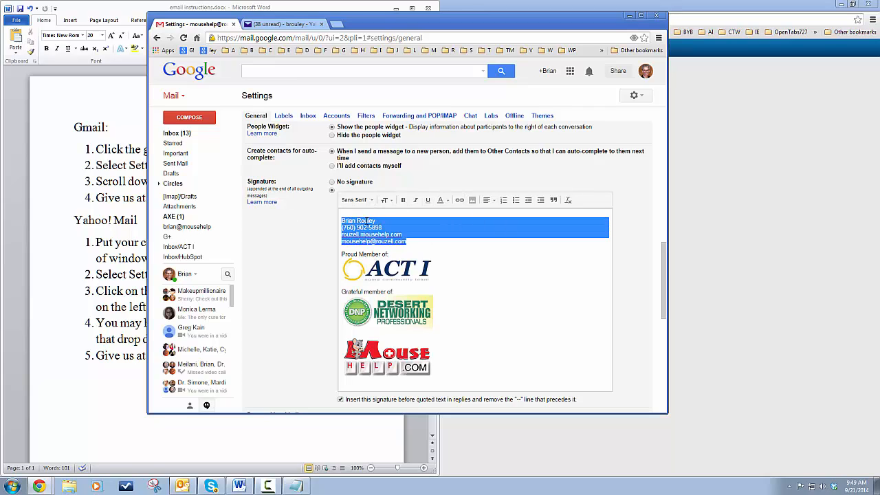
Select the signature's four contact lines and copy them via the right-click menu.
{"action": "left_click", "coordinate": [529, 255]}
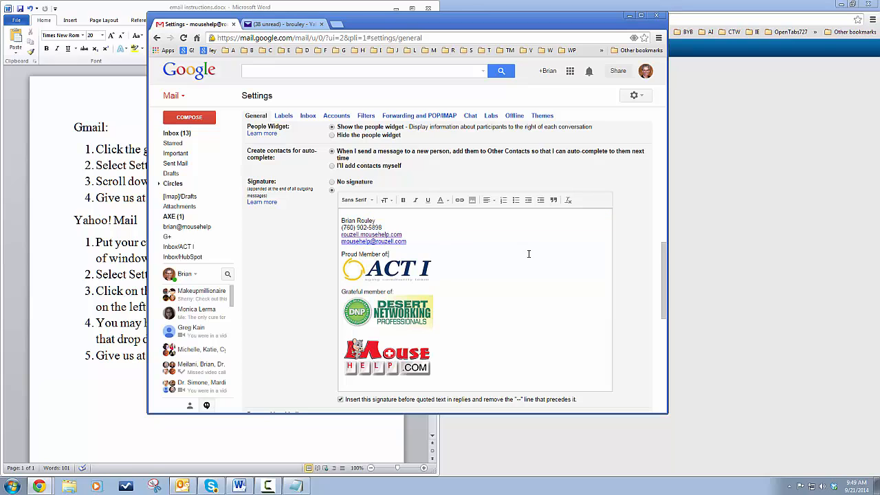
{"action": "mouse_move", "coordinate": [420, 242]}
{"action": "left_mouse_down"}
{"action": "mouse_move", "coordinate": [378, 241]}
{"action": "mouse_move", "coordinate": [334, 222]}
{"action": "left_mouse_up"}
{"action": "key", "text": "ctrl+c"}
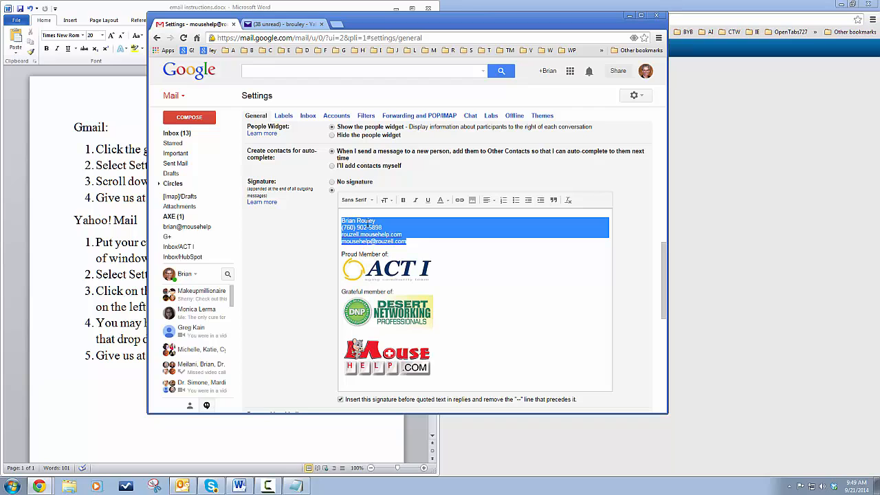
{"action": "right_click", "coordinate": [367, 221]}
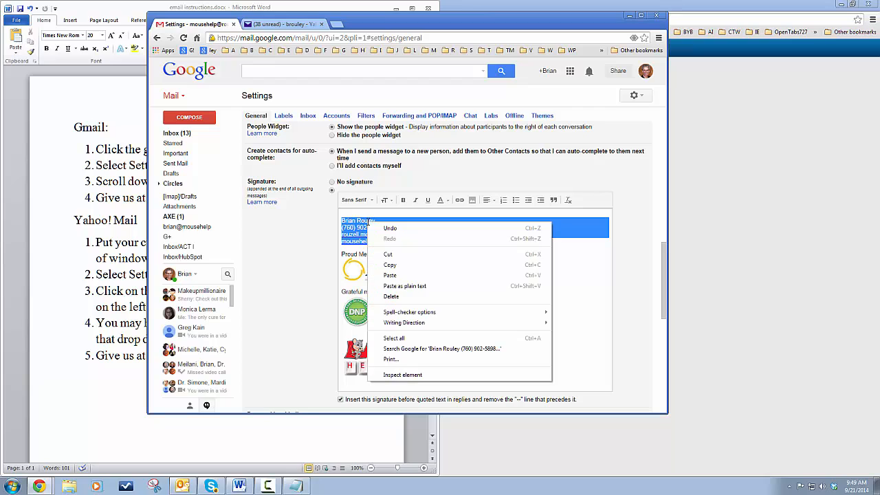
{"action": "left_click", "coordinate": [454, 265]}
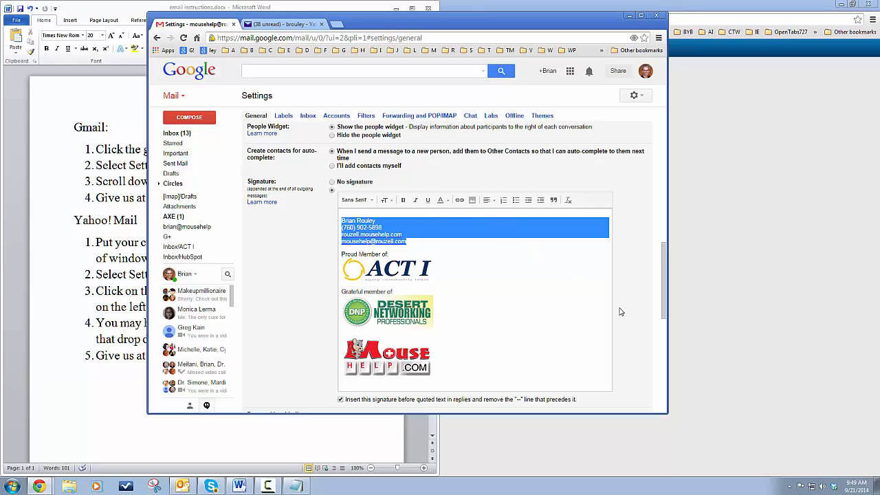
Scroll down to the bottom of the Gmail settings page.
{"action": "left_click_drag", "start_coordinate": [665, 254], "coordinate": [692, 365]}
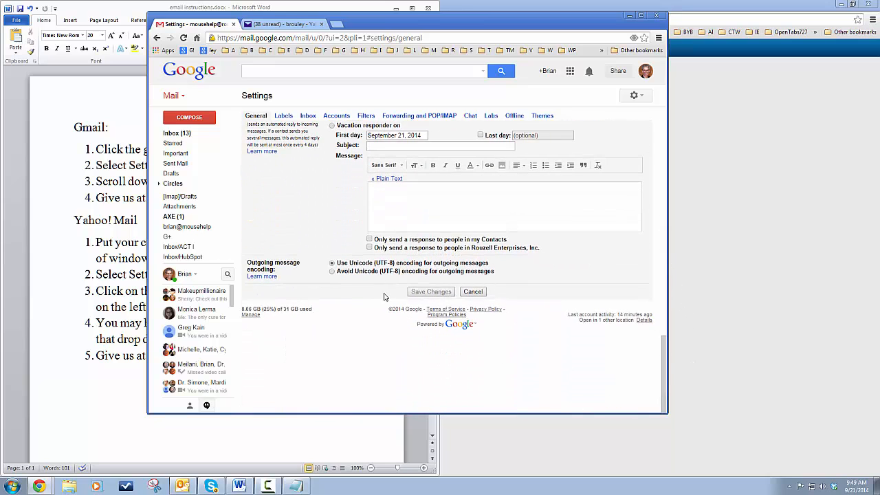
{"action": "left_click", "coordinate": [661, 224]}
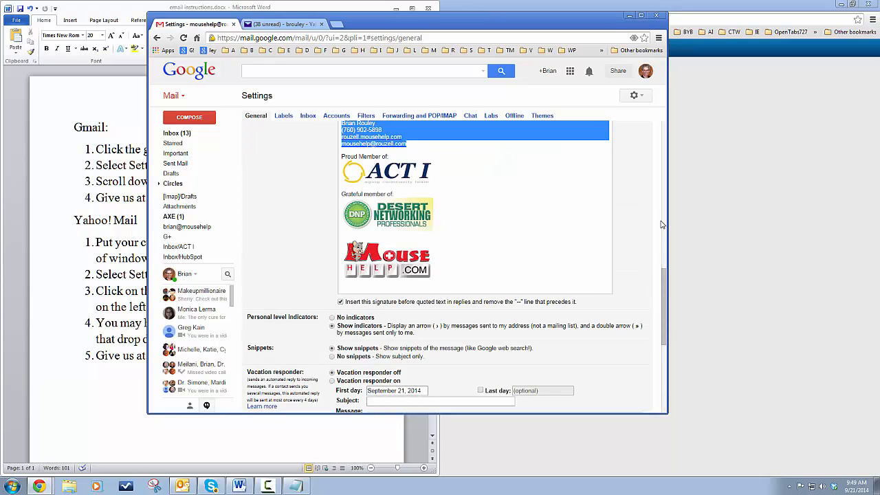
{"action": "left_click", "coordinate": [661, 225]}
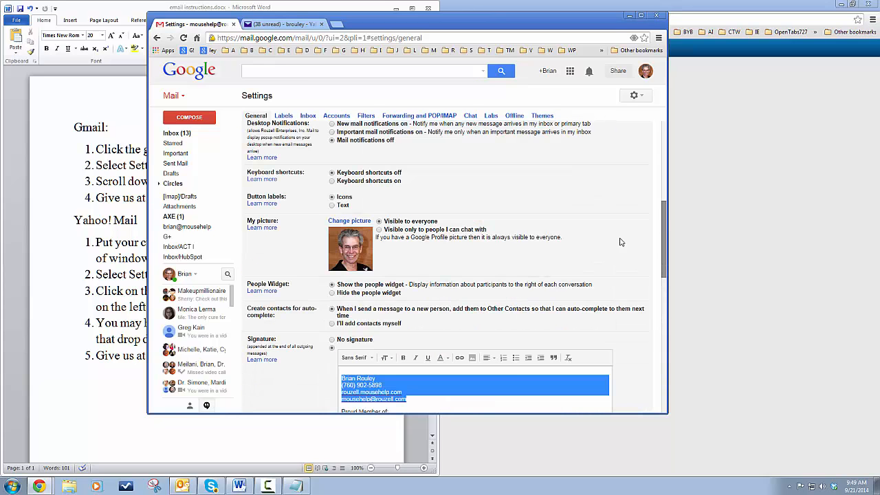
{"action": "left_click", "coordinate": [409, 379]}
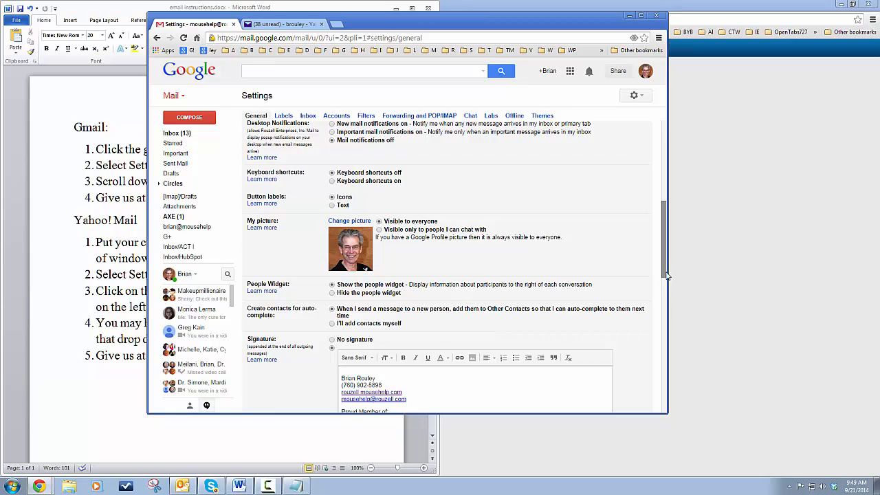
{"action": "left_click_drag", "start_coordinate": [665, 272], "coordinate": [664, 395]}
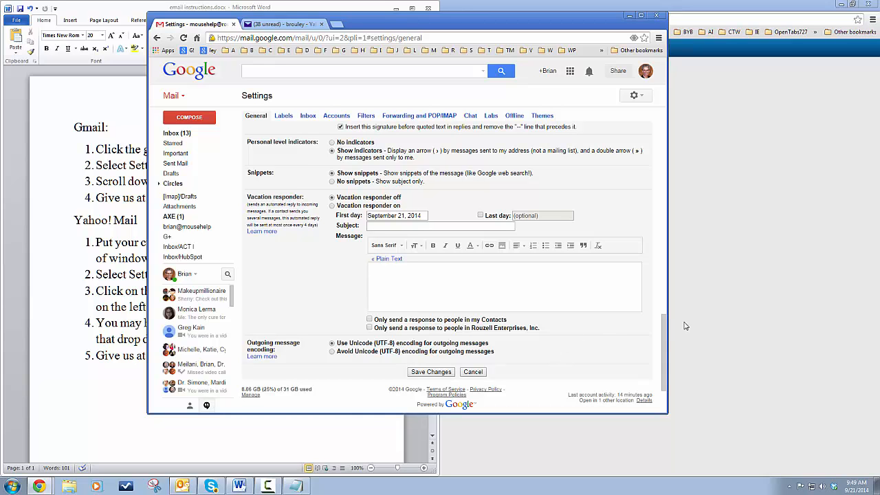
{"action": "mouse_move", "coordinate": [666, 337]}
{"action": "left_mouse_down"}
{"action": "mouse_move", "coordinate": [666, 264]}
{"action": "mouse_move", "coordinate": [664, 273]}
{"action": "left_mouse_up"}
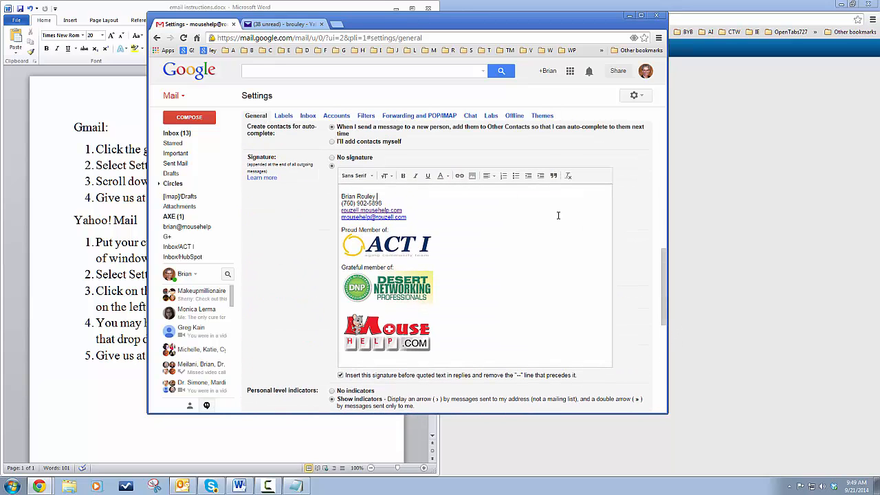
Toggle No signature and back to the custom signature, then save the settings changes.
{"action": "left_click", "coordinate": [332, 158]}
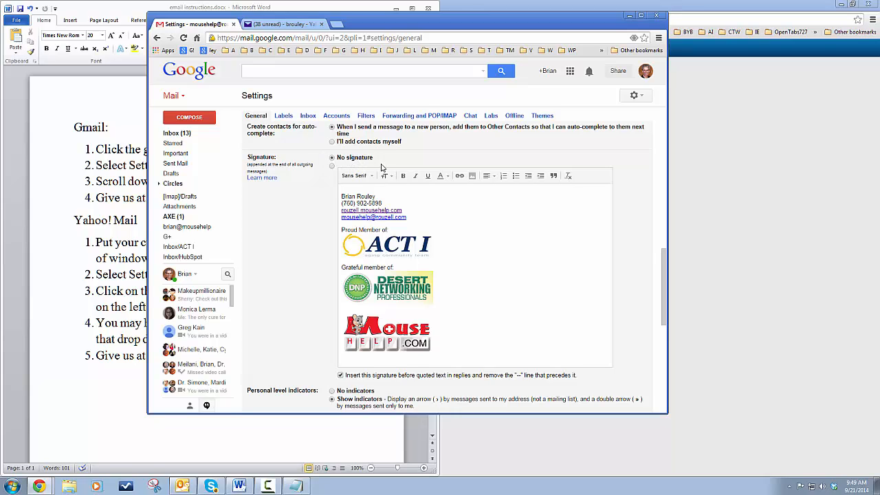
{"action": "left_click", "coordinate": [332, 166]}
{"action": "left_click_drag", "start_coordinate": [665, 289], "coordinate": [665, 376]}
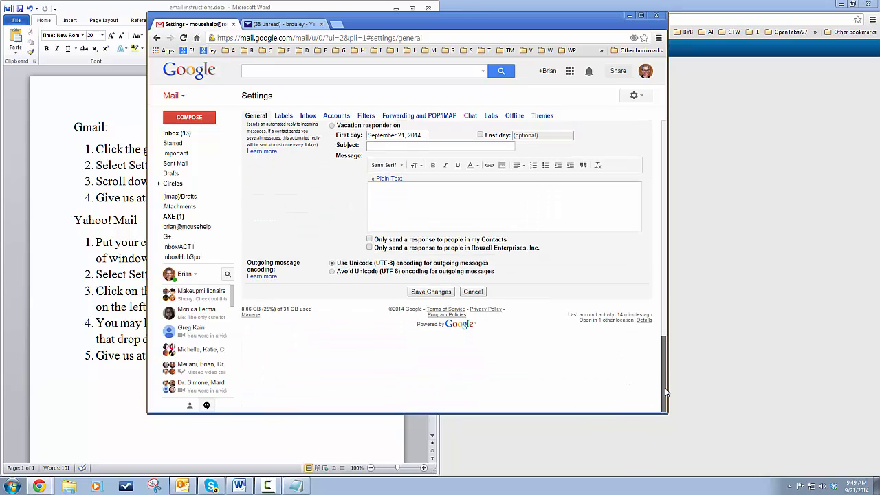
{"action": "left_click", "coordinate": [431, 292]}
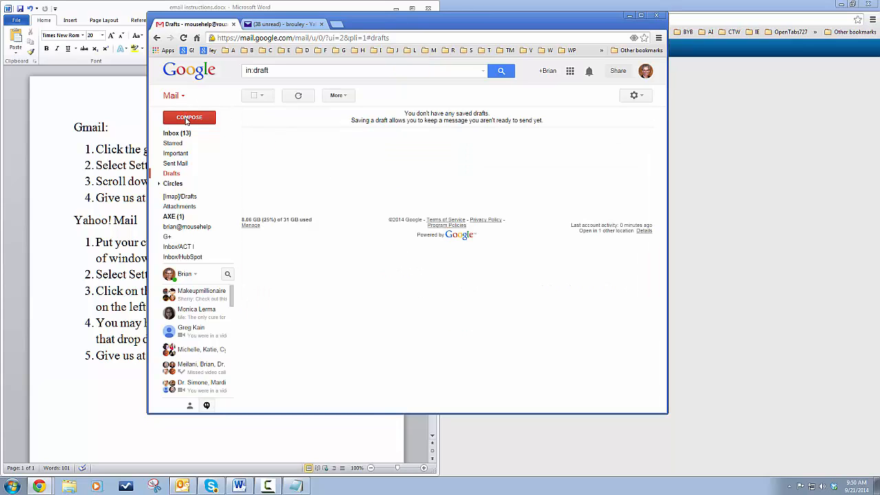
Start a new message and delete the signature from its body.
{"action": "left_click", "coordinate": [186, 119]}
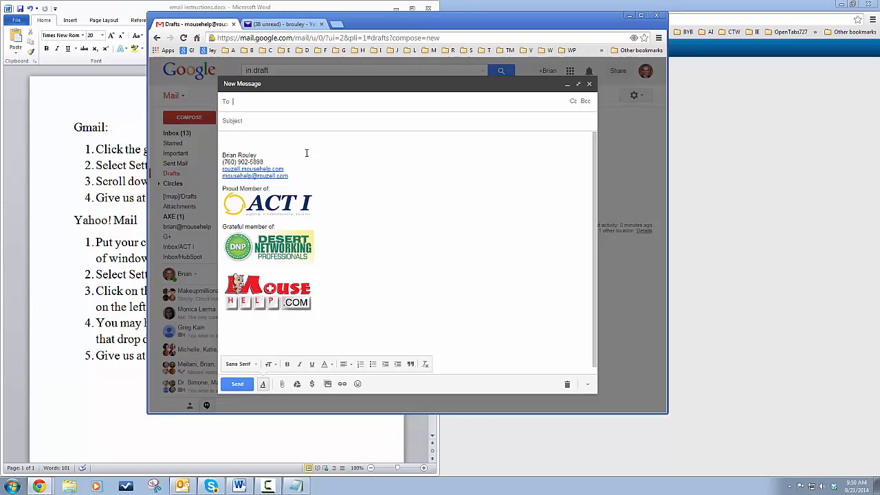
{"action": "mouse_move", "coordinate": [224, 146]}
{"action": "left_mouse_down"}
{"action": "mouse_move", "coordinate": [317, 159]}
{"action": "mouse_move", "coordinate": [355, 199]}
{"action": "mouse_move", "coordinate": [350, 140]}
{"action": "left_mouse_up"}
{"action": "key", "text": "ctrl+a"}
{"action": "key", "text": "Delete"}
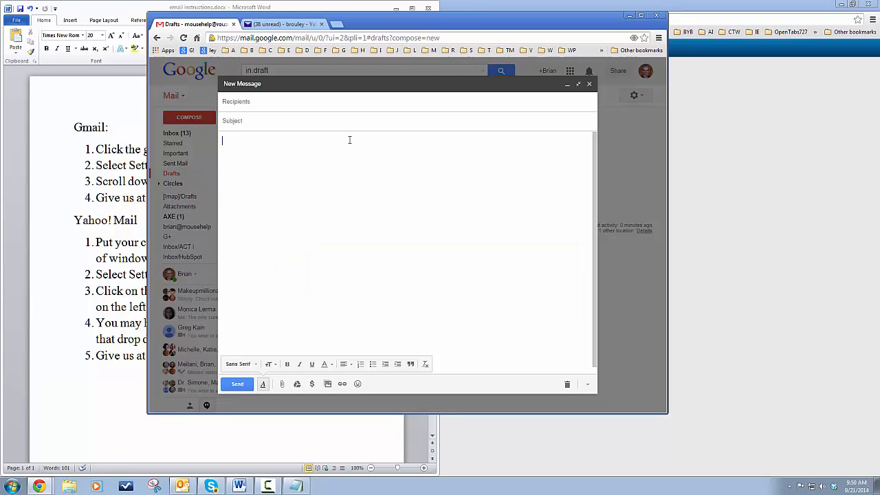
Address it to the contact, enter a contact-information subject, and paste the four contact lines.
{"action": "left_click", "coordinate": [315, 104]}
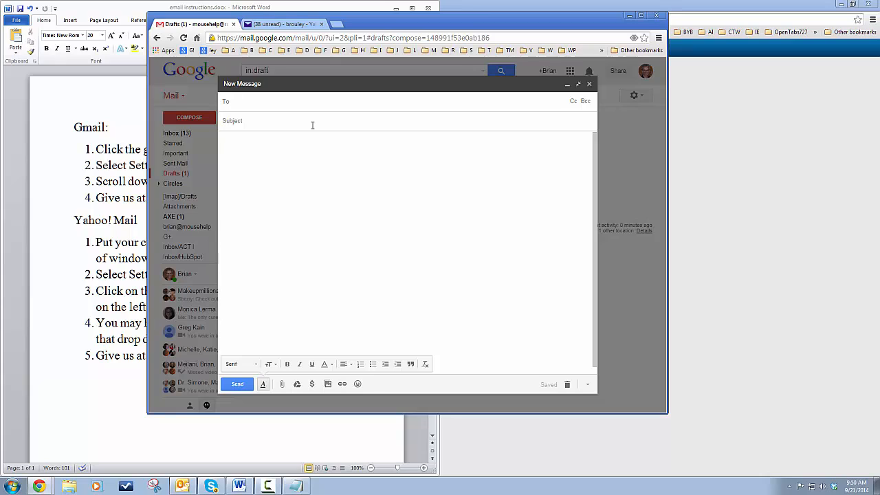
{"action": "type", "text": "jean"}
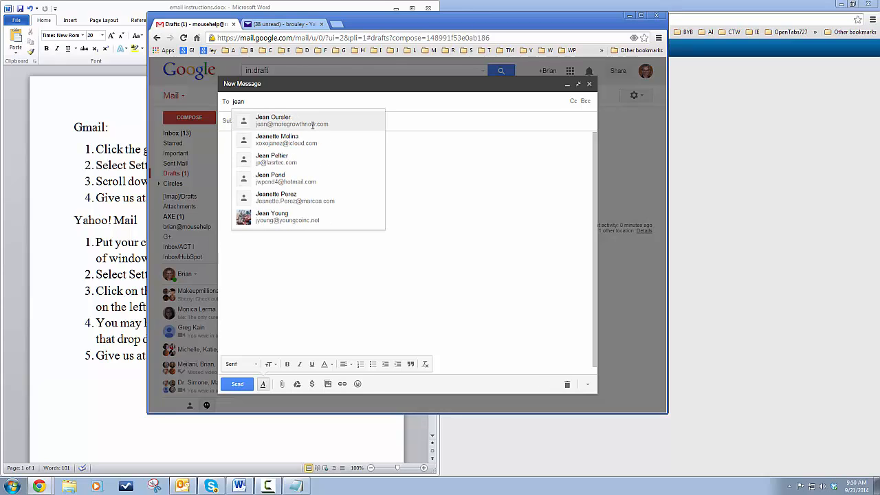
{"action": "left_click", "coordinate": [312, 123]}
{"action": "left_click", "coordinate": [310, 120]}
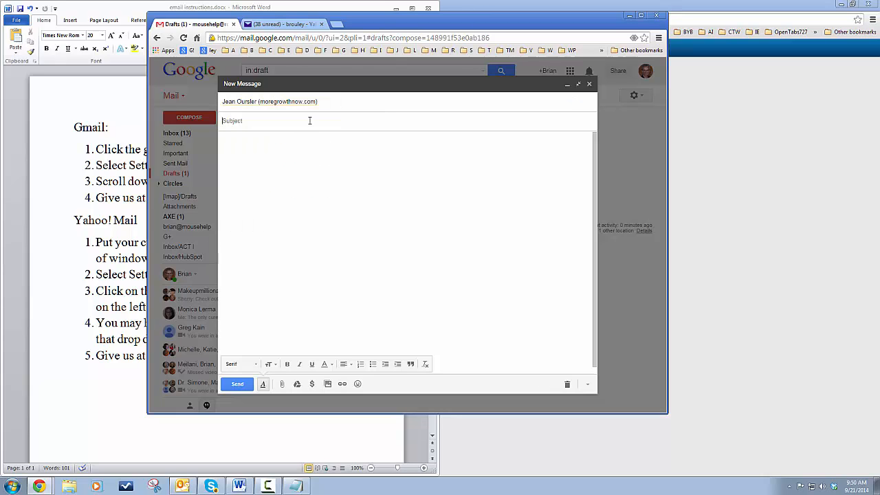
{"action": "type", "text": "Contact information for Brian"}
{"action": "key", "text": "Tab"}
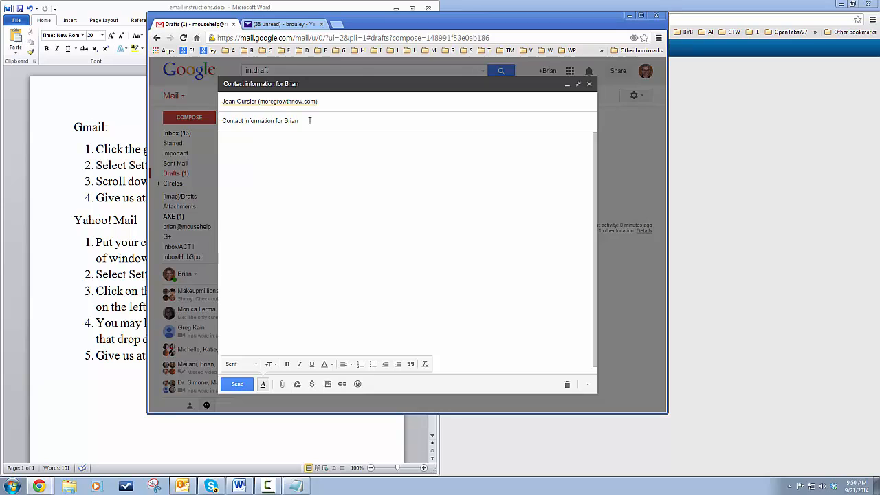
{"action": "key", "text": "ctrl+v"}
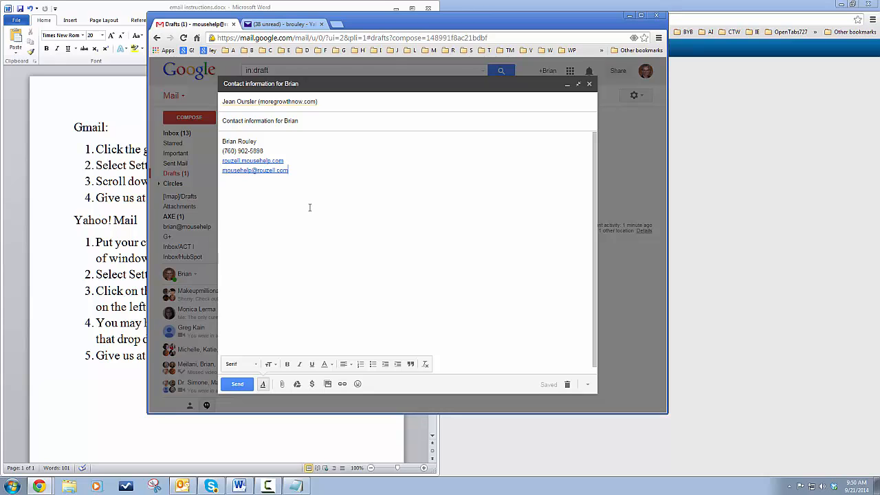
Close the Gmail draft, then in Yahoo Mail open Drafts and go to Settings > Writing email.
{"action": "left_click", "coordinate": [589, 84]}
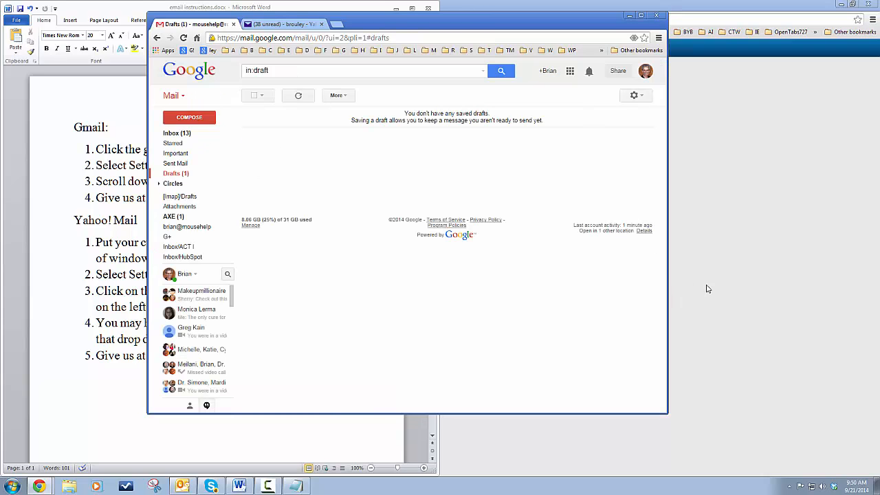
{"action": "left_click", "coordinate": [269, 25]}
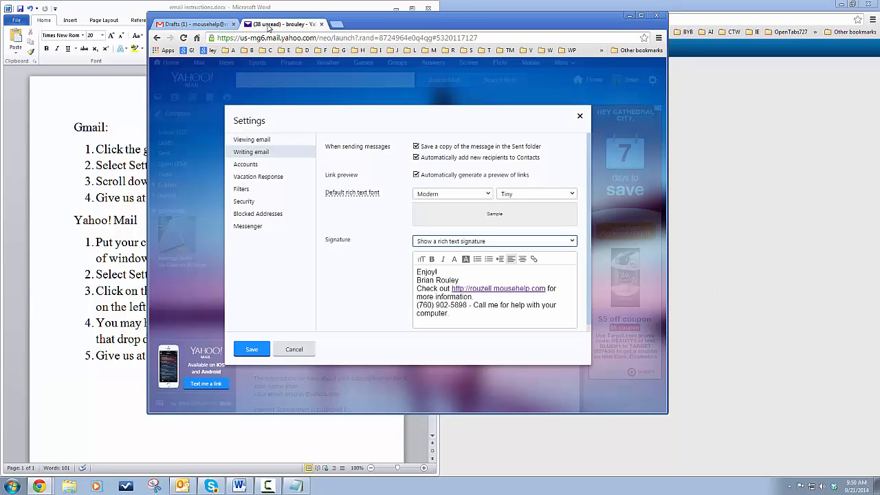
{"action": "left_click", "coordinate": [580, 117]}
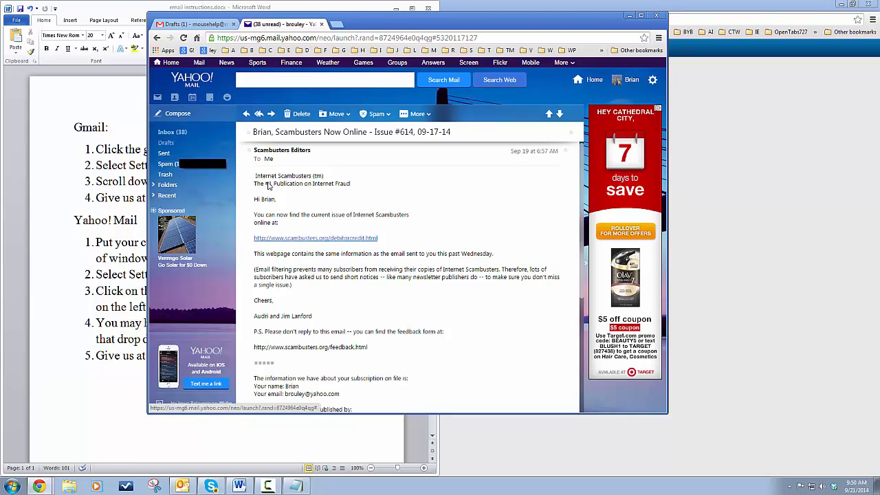
{"action": "left_click", "coordinate": [164, 143]}
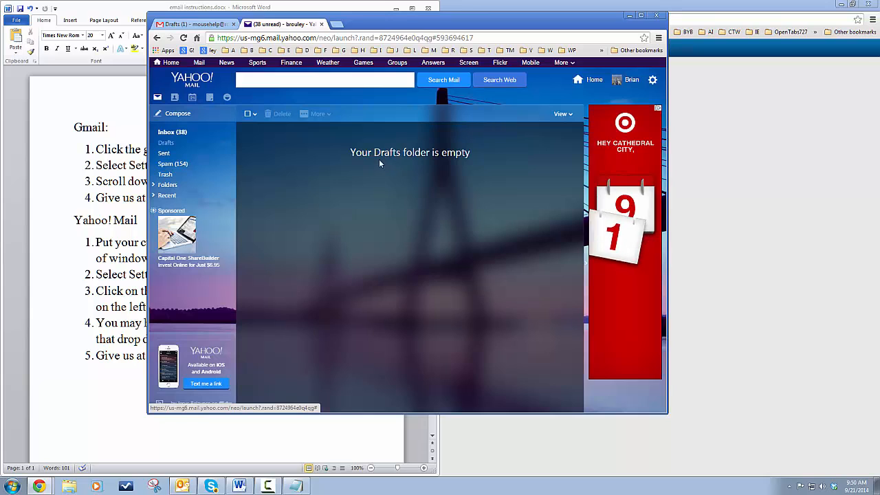
{"action": "left_click", "coordinate": [652, 80]}
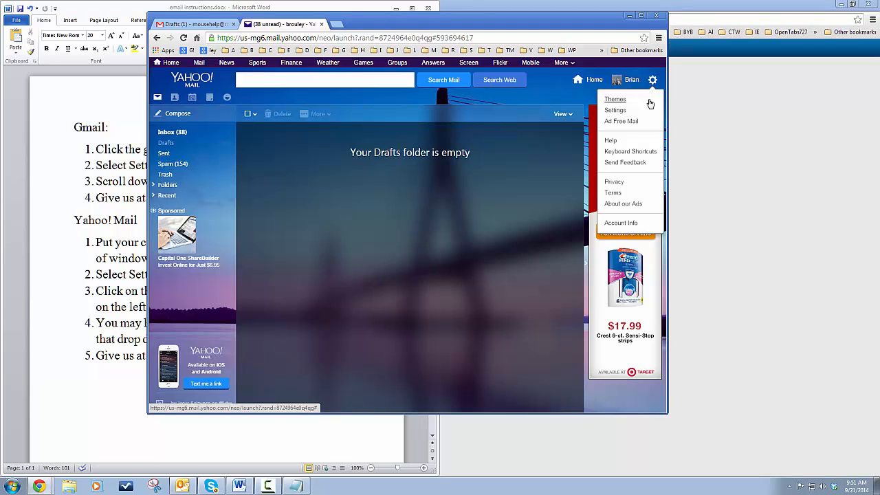
{"action": "left_click", "coordinate": [611, 111]}
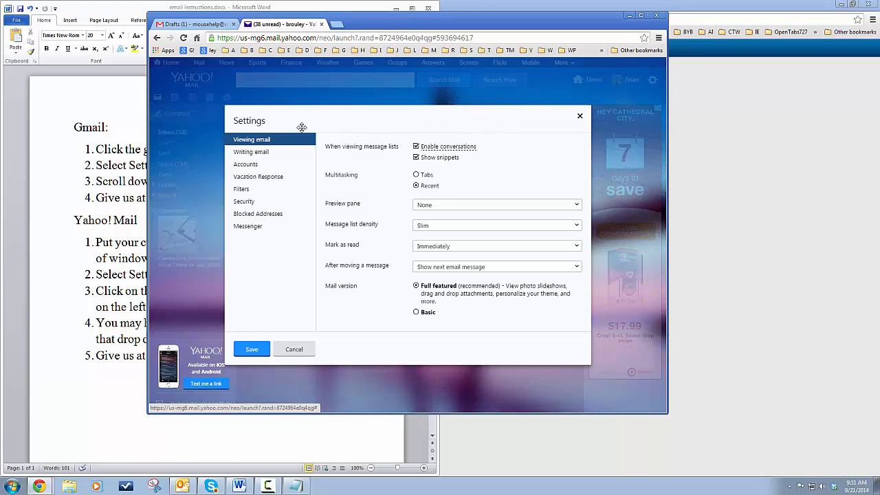
{"action": "left_click", "coordinate": [245, 154]}
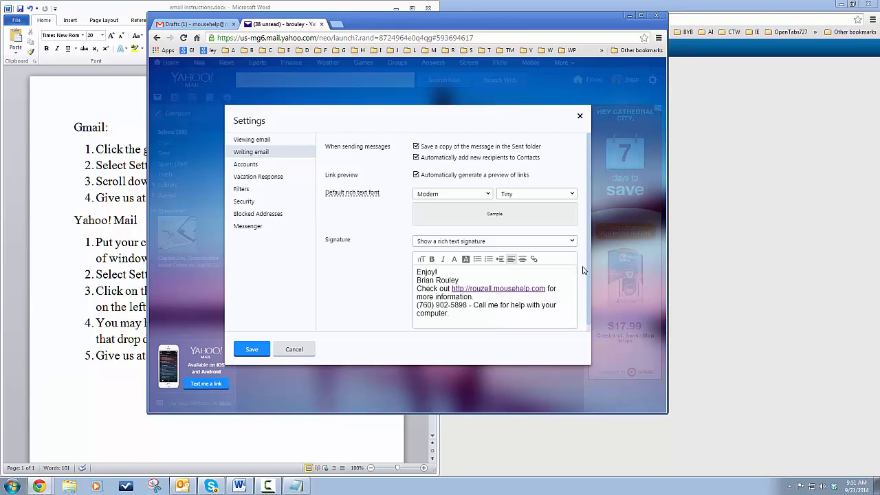
Cycle the Signature dropdown through off and plain text, ending on 'Show a rich text signature'.
{"action": "left_click", "coordinate": [573, 242]}
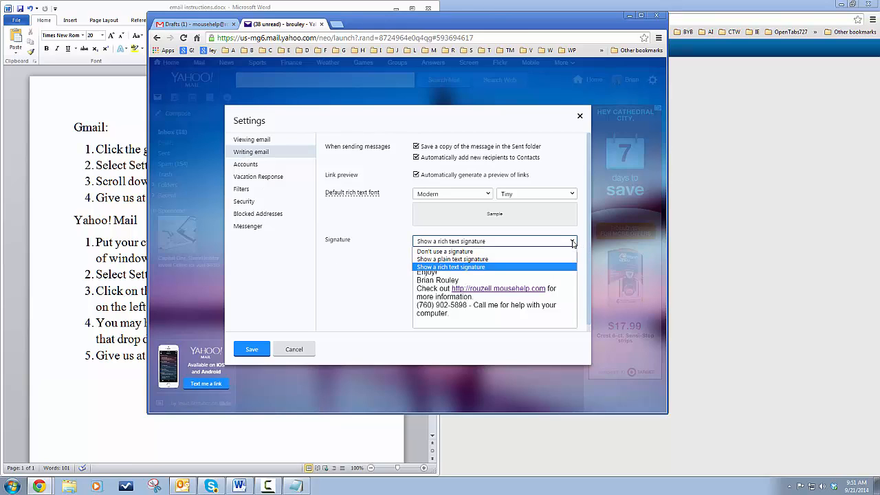
{"action": "left_click", "coordinate": [461, 251]}
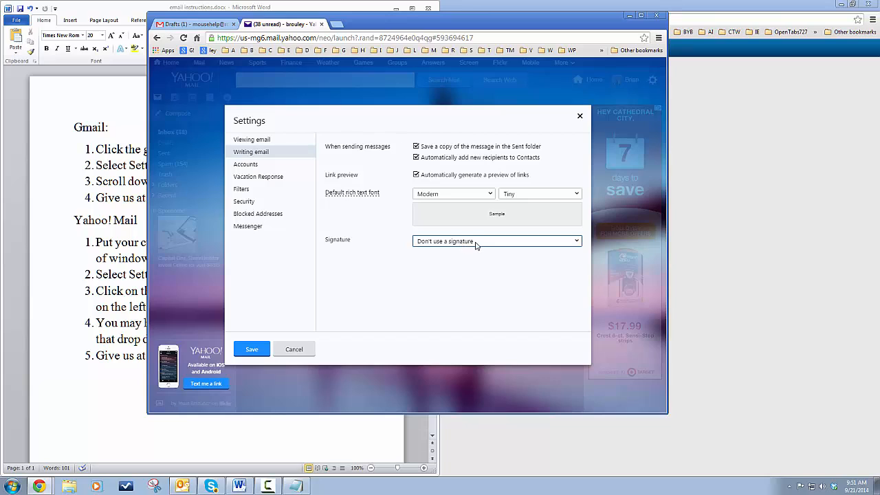
{"action": "left_click", "coordinate": [576, 240]}
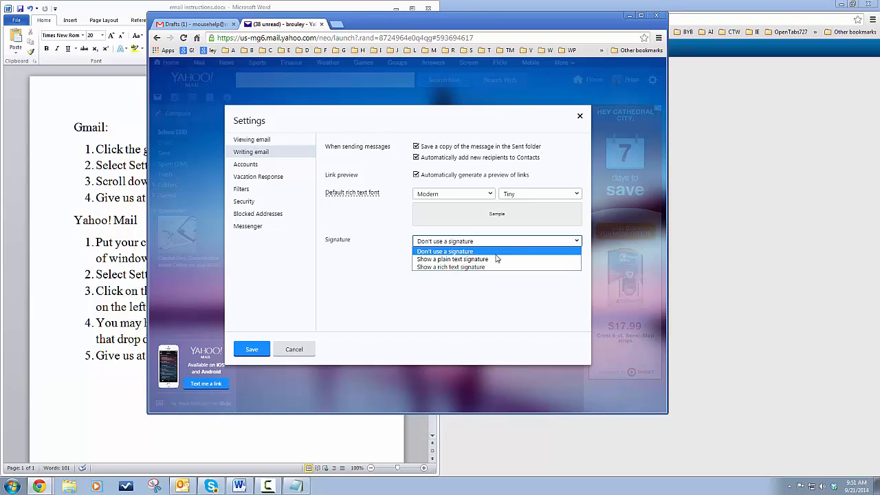
{"action": "left_click", "coordinate": [454, 258]}
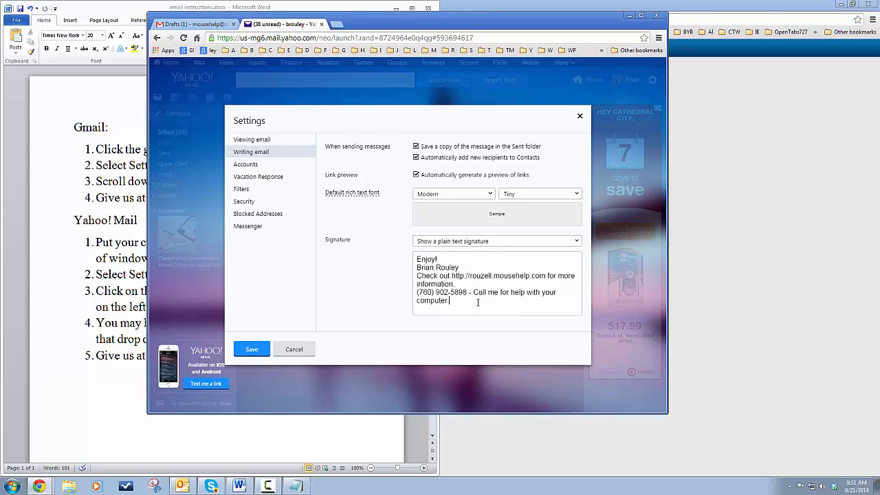
{"action": "left_click", "coordinate": [575, 241]}
{"action": "left_click", "coordinate": [446, 270]}
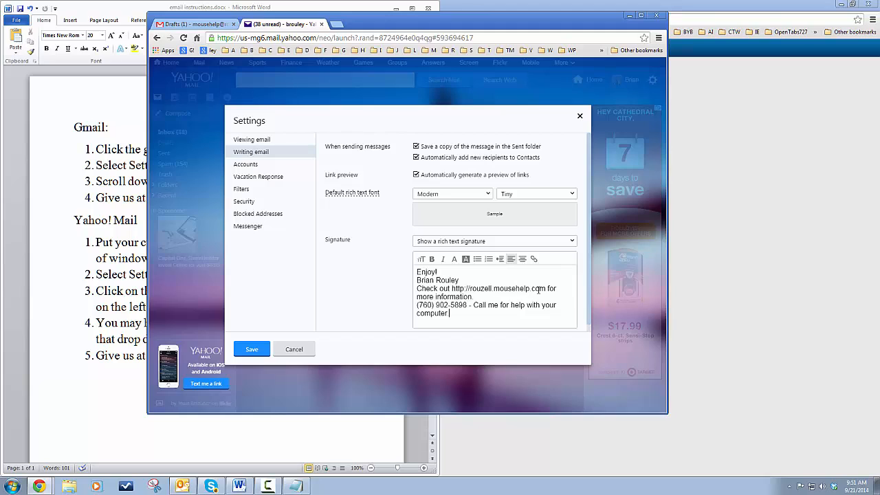
{"action": "left_click_drag", "start_coordinate": [546, 289], "coordinate": [452, 289]}
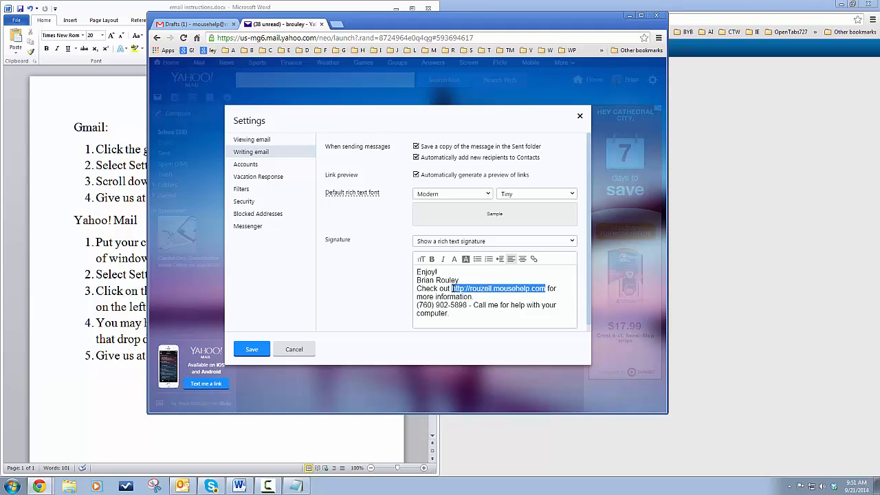
{"action": "left_click", "coordinate": [534, 260]}
{"action": "key", "text": "ctrl+c"}
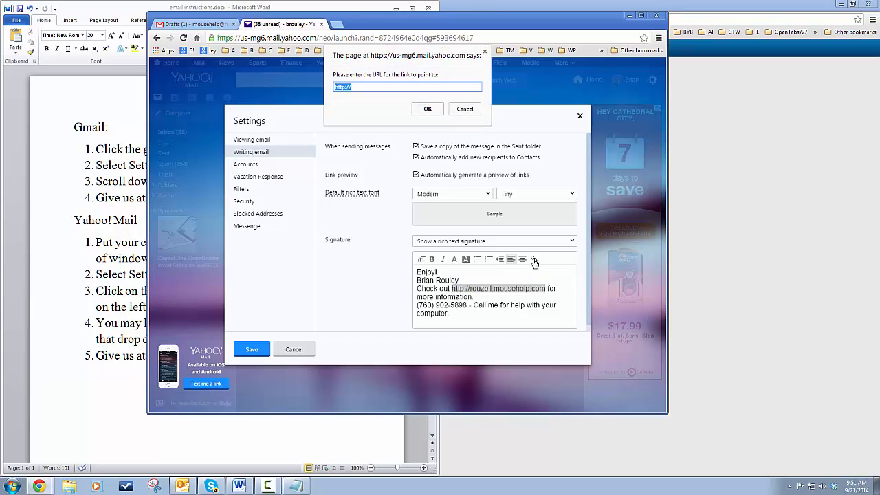
{"action": "key", "text": "End"}
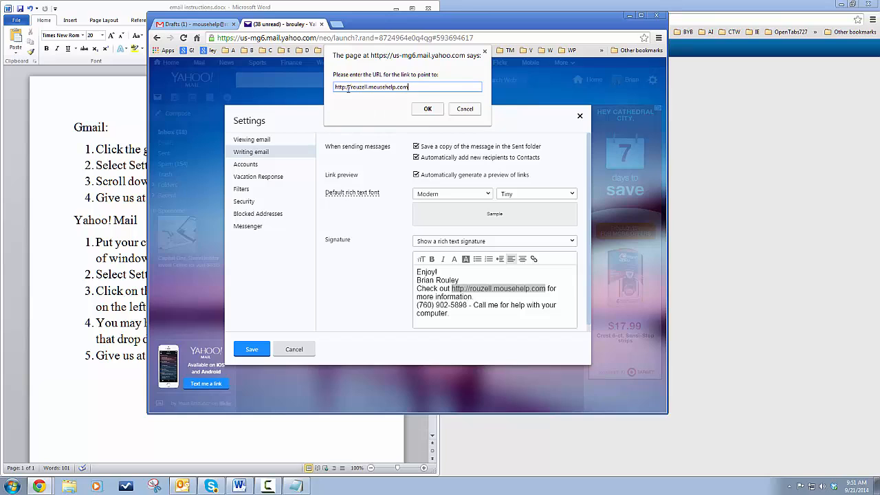
{"action": "left_click", "coordinate": [427, 110]}
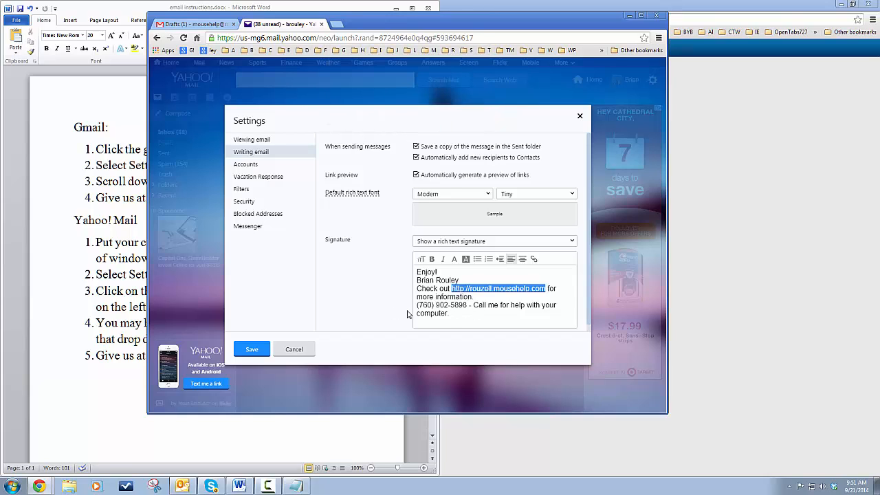
{"action": "left_click", "coordinate": [453, 314]}
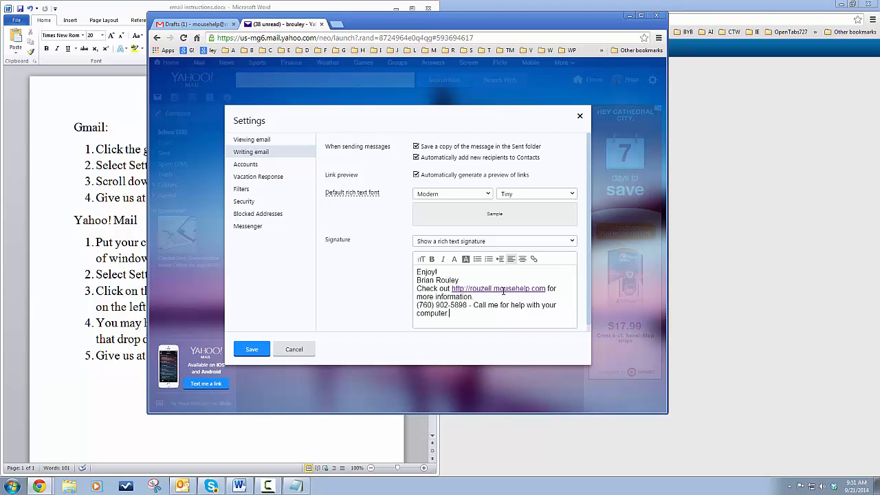
{"action": "left_click", "coordinate": [250, 349]}
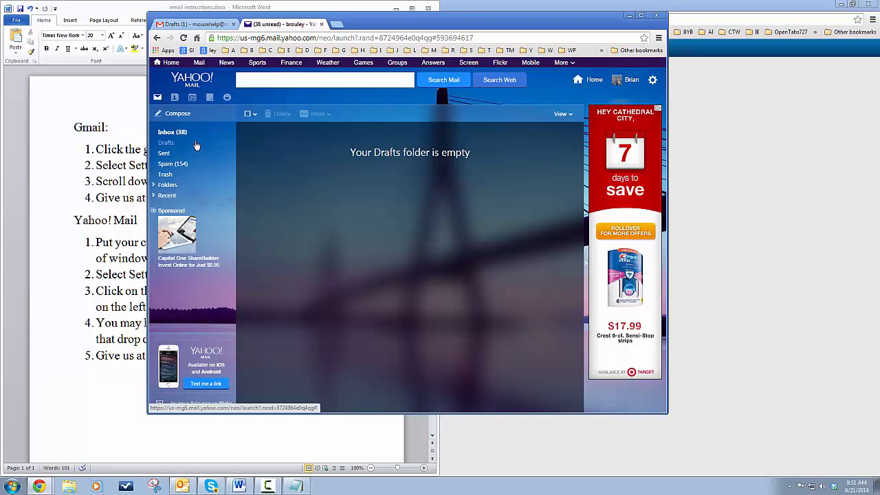
Check a new Yahoo message shows the linked signature, then minimise Chrome to reveal the Word instructions.
{"action": "left_click", "coordinate": [174, 115]}
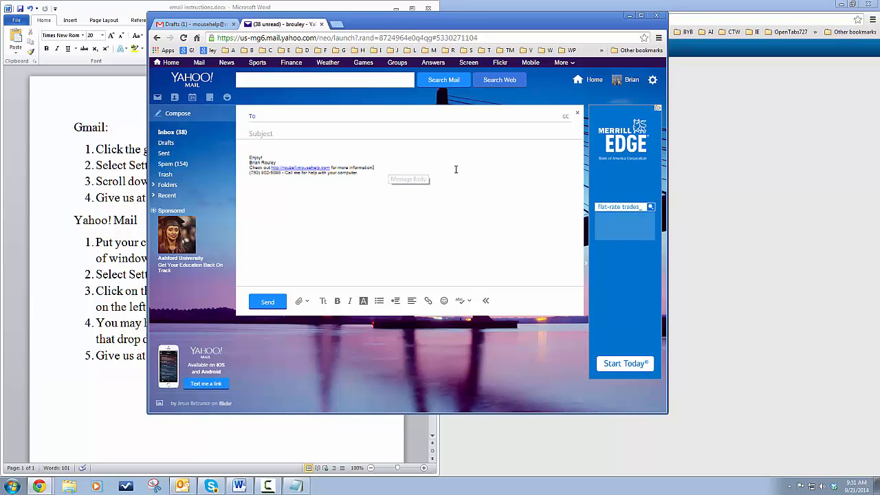
{"action": "left_click", "coordinate": [308, 167]}
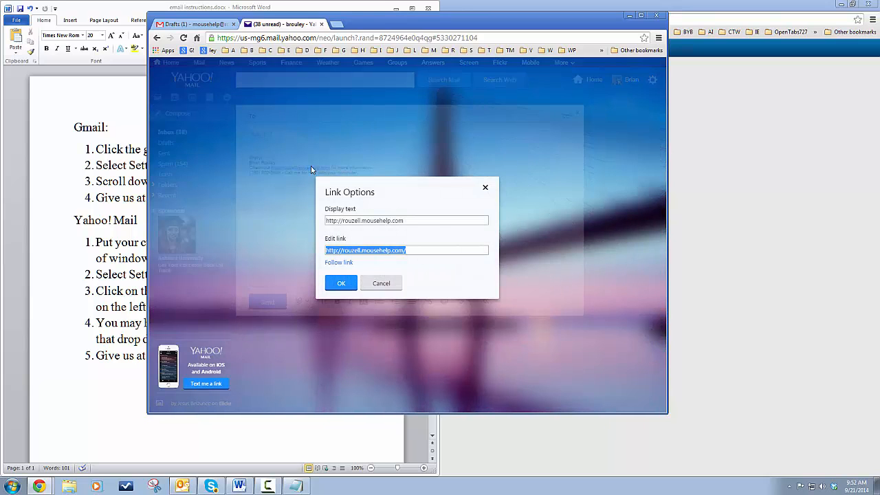
{"action": "left_click", "coordinate": [392, 285]}
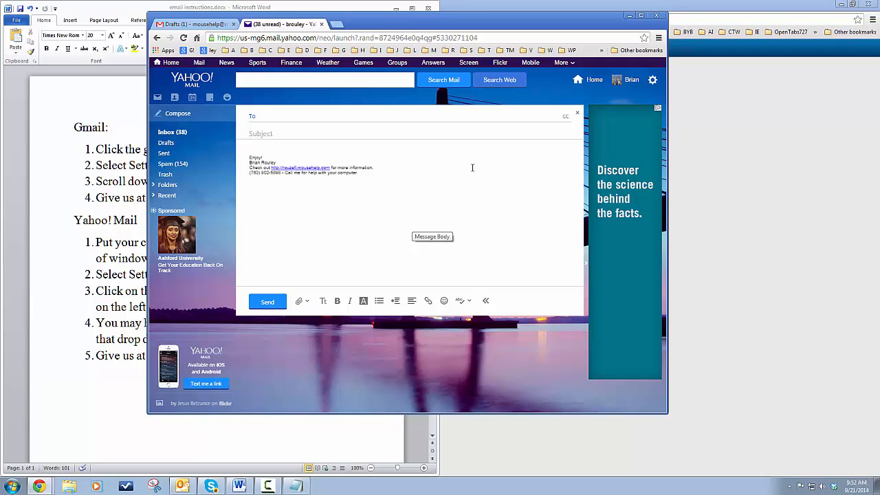
{"action": "left_click", "coordinate": [628, 15]}
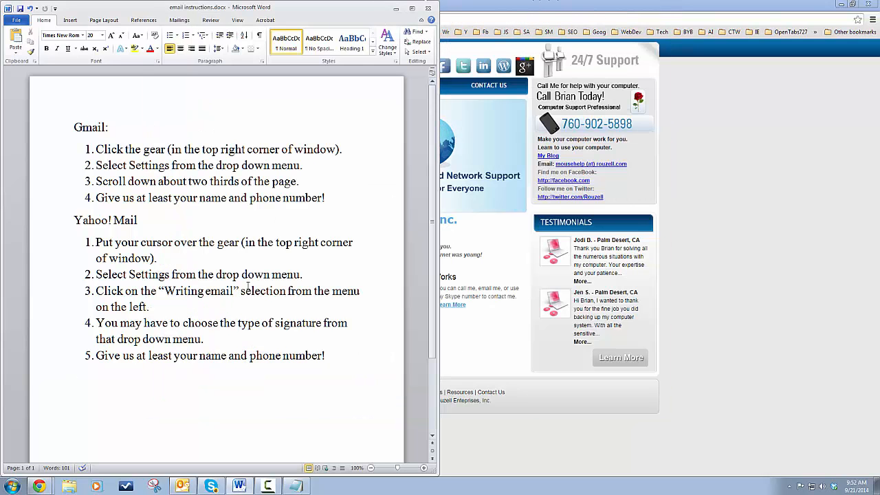
Minimise Word and start a new Outlook email carrying the existing thank-you and logos signature.
{"action": "left_click", "coordinate": [396, 8]}
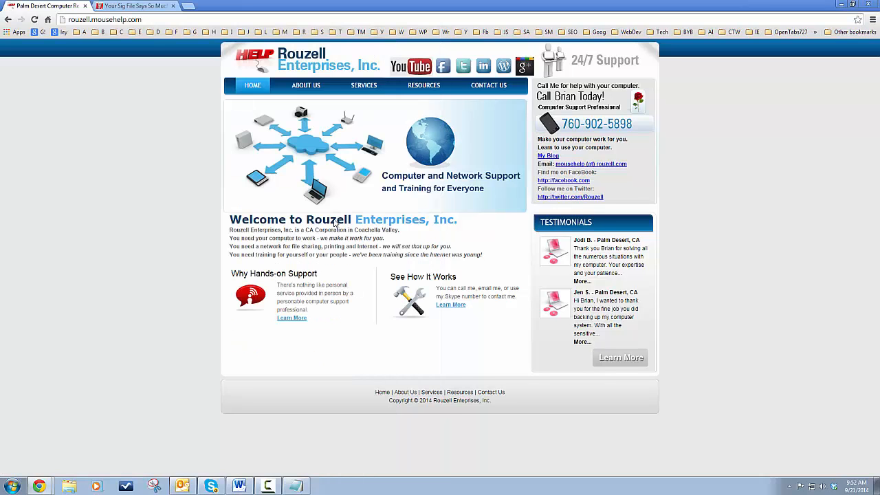
{"action": "left_click", "coordinate": [183, 486]}
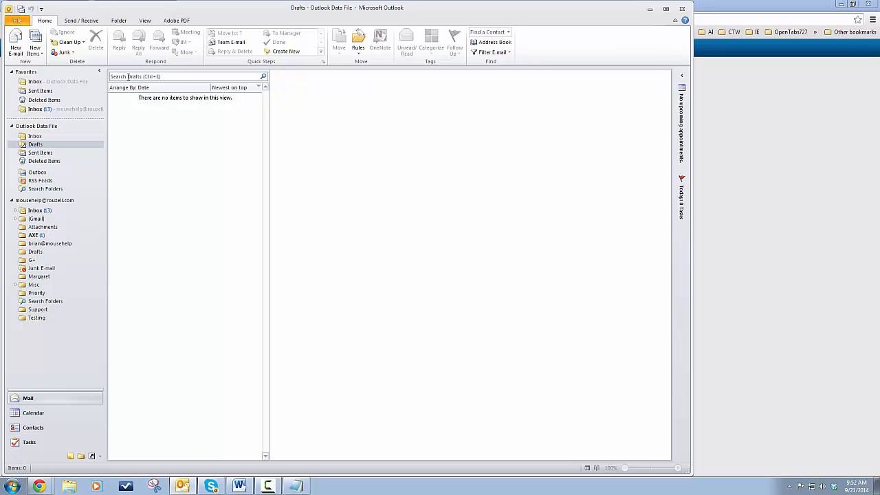
{"action": "left_click", "coordinate": [16, 47]}
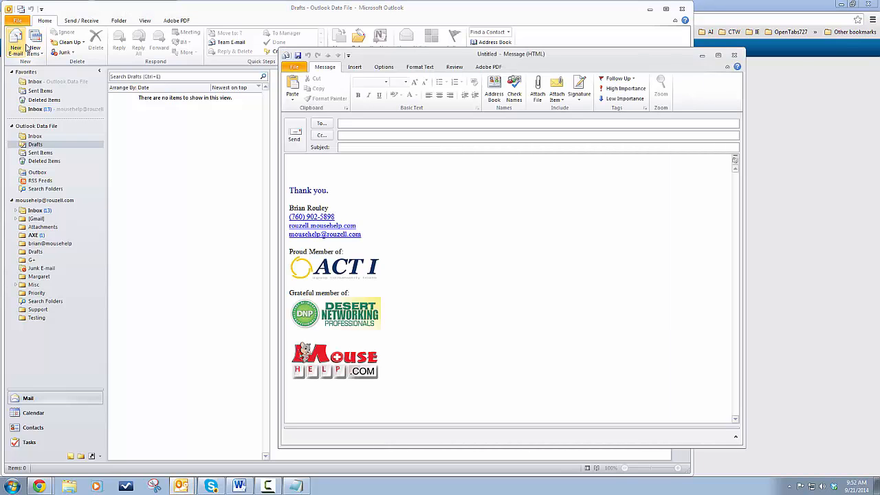
Review the thank-you signature with three member logos, then show the message's Insert options.
{"action": "mouse_move", "coordinate": [356, 165]}
{"action": "left_mouse_down"}
{"action": "mouse_move", "coordinate": [446, 246]}
{"action": "mouse_move", "coordinate": [505, 370]}
{"action": "left_mouse_up"}
{"action": "left_click", "coordinate": [503, 375]}
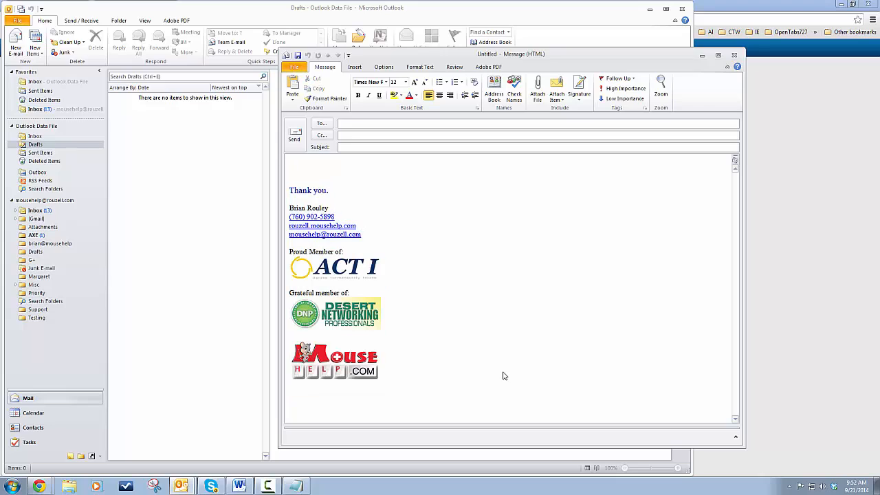
{"action": "left_click", "coordinate": [330, 156]}
{"action": "left_click", "coordinate": [355, 68]}
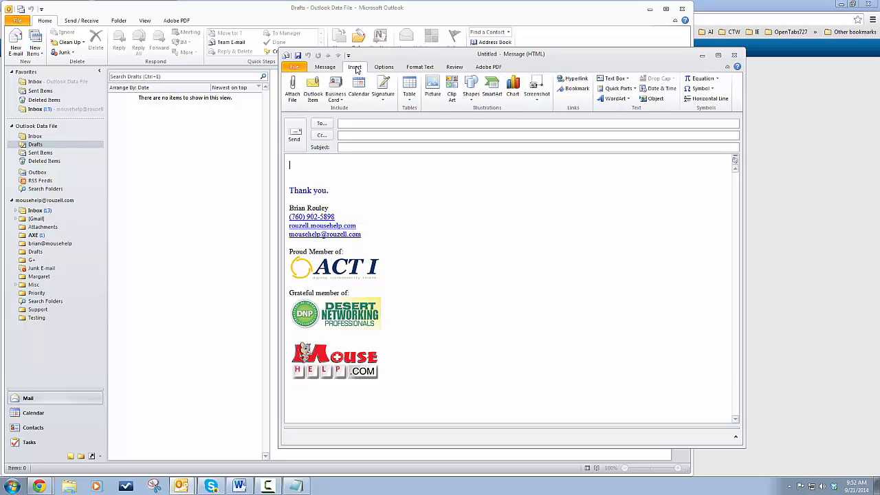
Create a new Outlook signature named 'Your new sig'.
{"action": "left_click", "coordinate": [383, 102]}
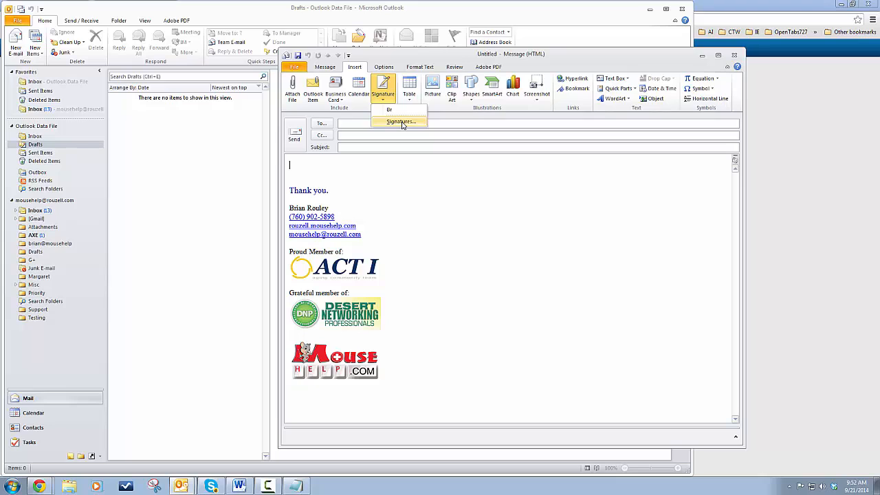
{"action": "left_click", "coordinate": [402, 122]}
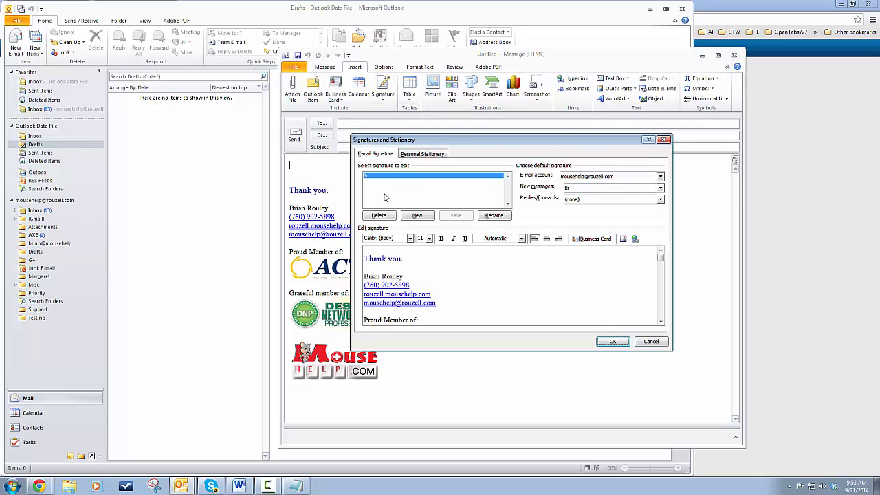
{"action": "left_click", "coordinate": [419, 216]}
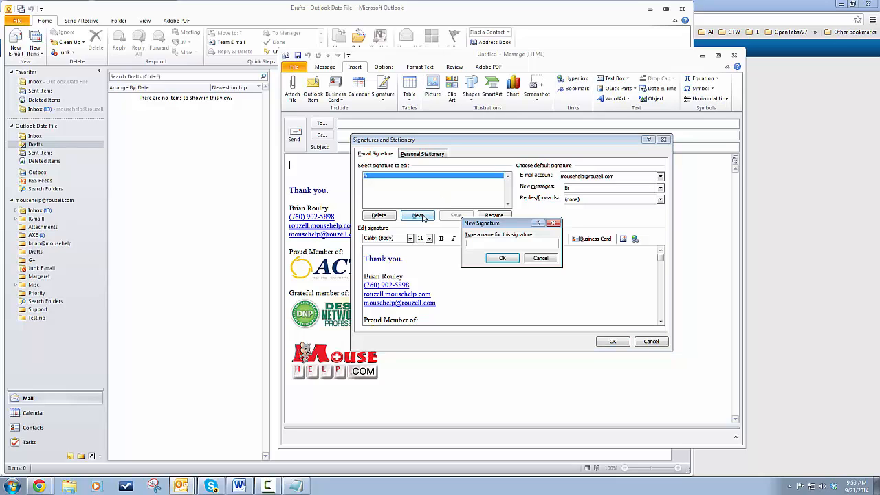
{"action": "type", "text": "Your new sig"}
{"action": "left_click", "coordinate": [503, 258]}
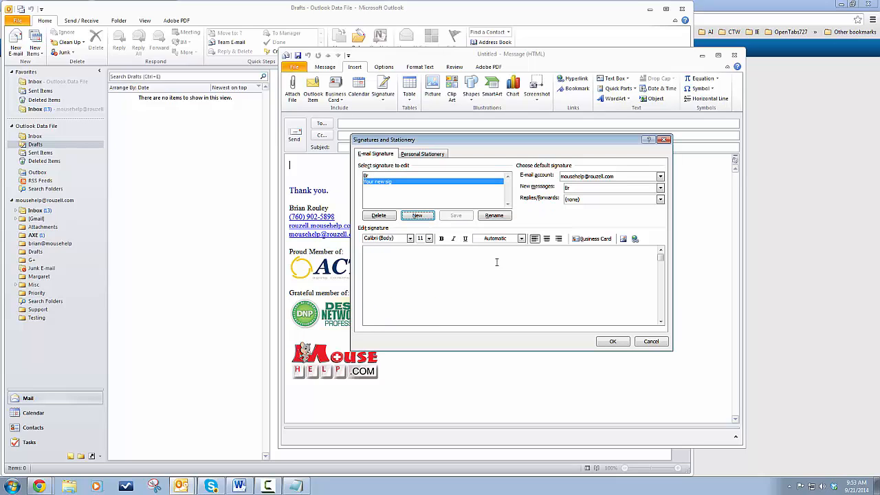
Fill the signature with placeholder lines: Your name, Your Phone, Other stuff.
{"action": "left_click", "coordinate": [495, 265]}
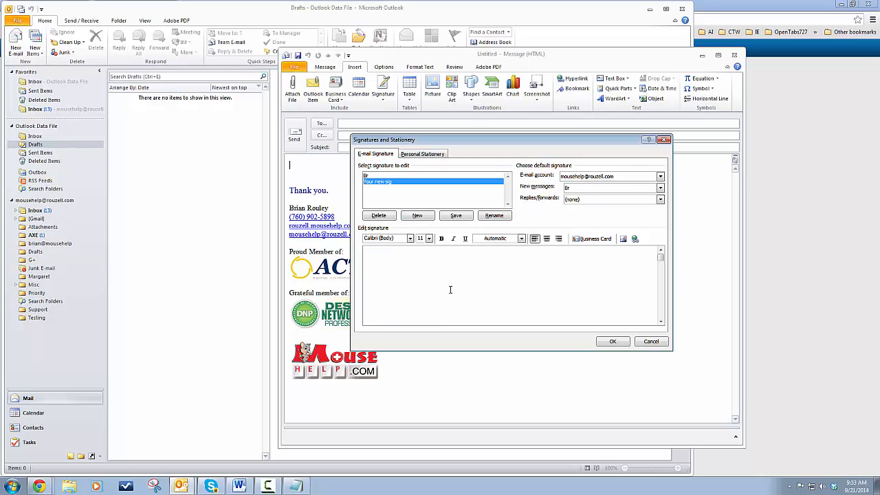
{"action": "type", "text": "Your name"}
{"action": "key", "text": "Return"}
{"action": "type", "text": "Your Phone "}
{"action": "type", "text": "Other stuff"}
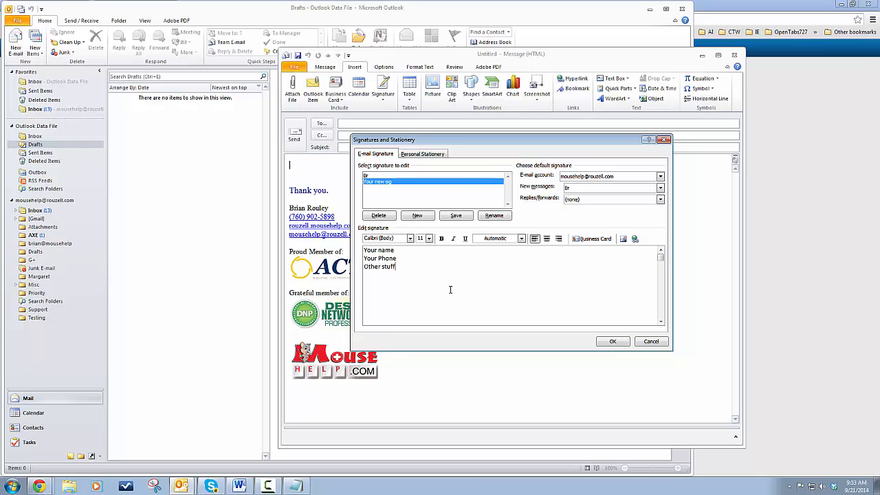
Replace the placeholders with the pasted web address, with the person's name on a line above.
{"action": "key", "text": "ctrl+a"}
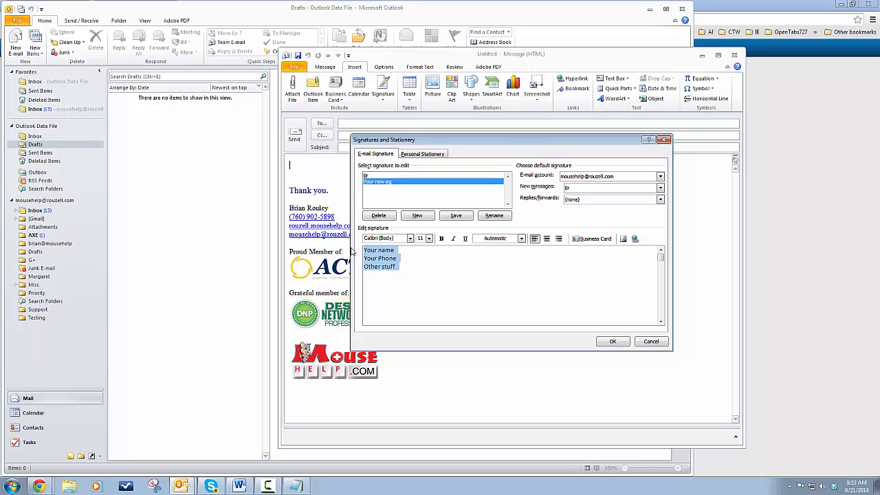
{"action": "key", "text": "ctrl+v"}
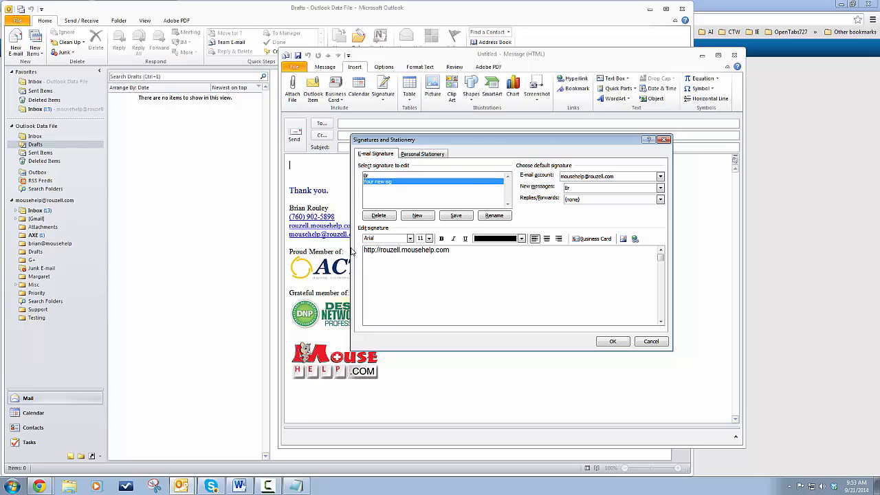
{"action": "key", "text": "Home"}
{"action": "key", "text": "Return"}
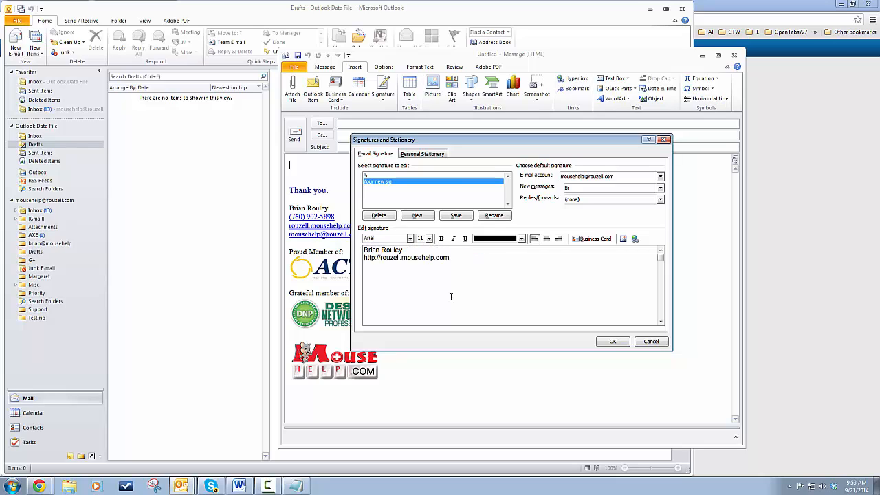
{"action": "left_click", "coordinate": [404, 251]}
{"action": "left_click_drag", "start_coordinate": [450, 257], "coordinate": [368, 257]}
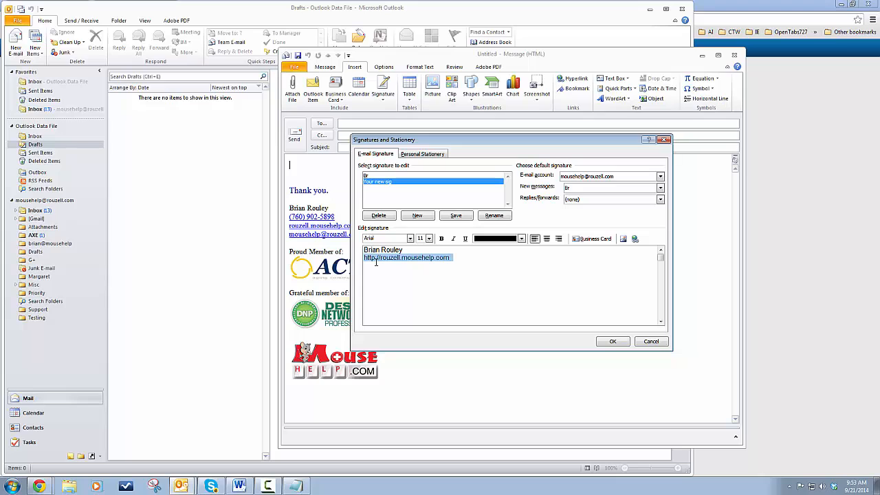
{"action": "right_click", "coordinate": [376, 260]}
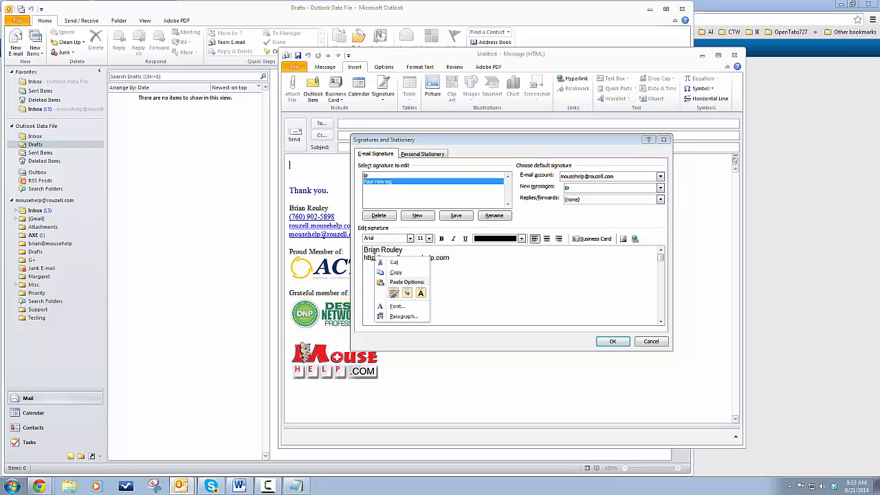
{"action": "left_click", "coordinate": [399, 272]}
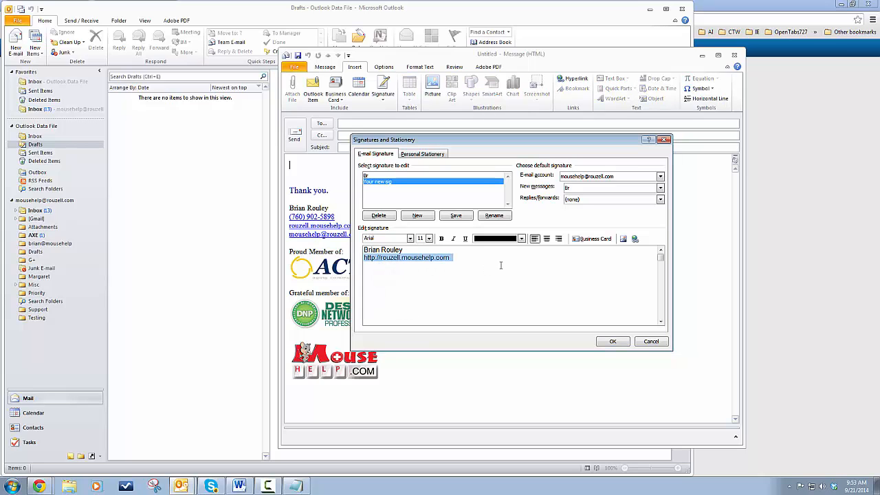
{"action": "left_click", "coordinate": [635, 239]}
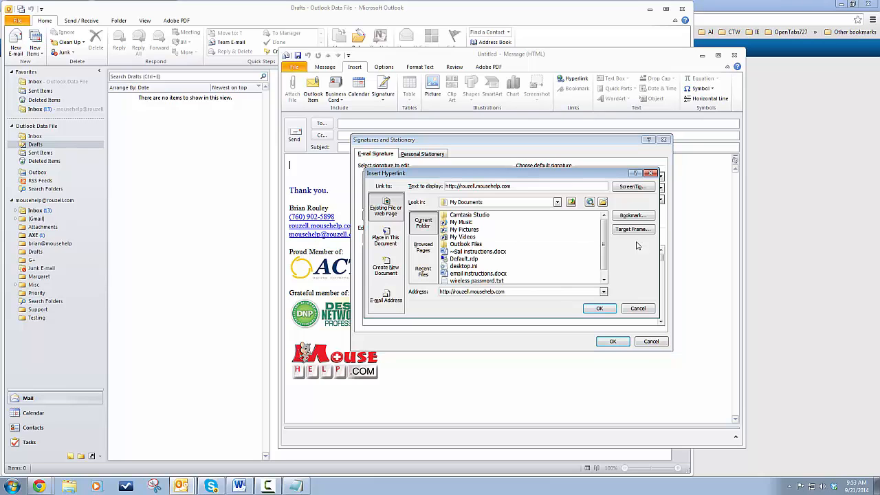
{"action": "left_click", "coordinate": [604, 311]}
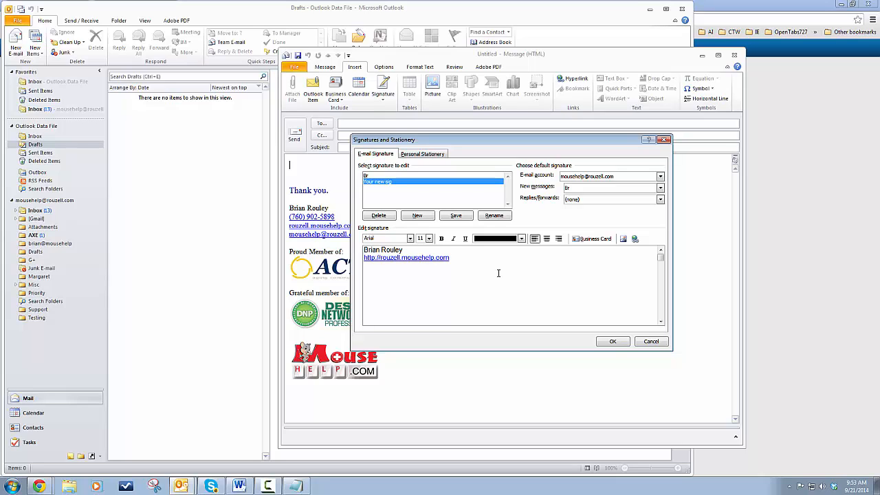
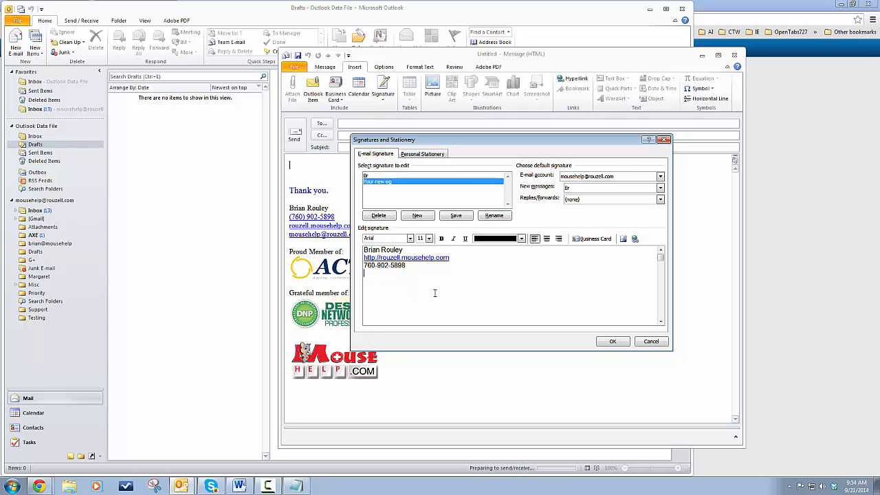
Insert the lookintomyeyes.PNG cat photo from Pictures into the signature below the phone number.
{"action": "left_click", "coordinate": [623, 239]}
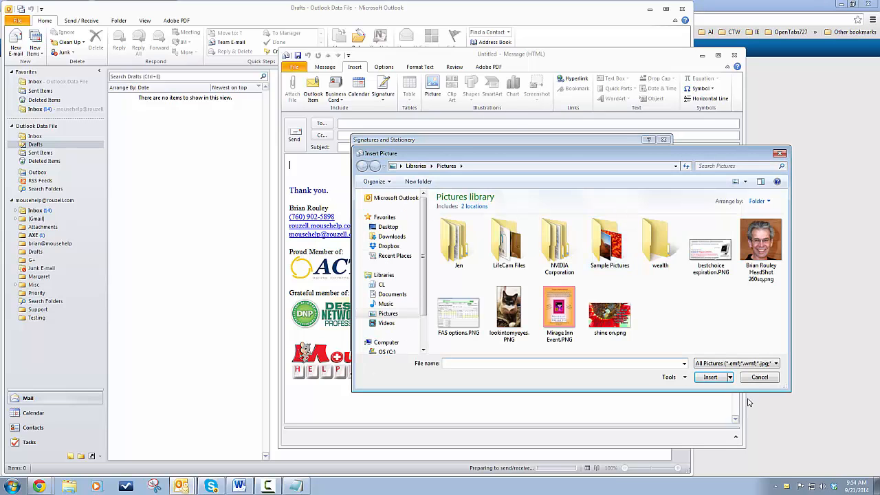
{"action": "left_click", "coordinate": [760, 379]}
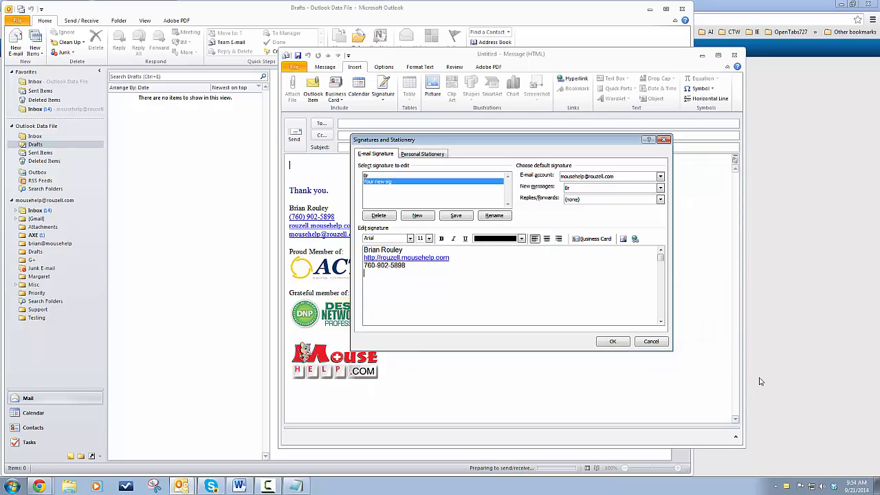
{"action": "left_click", "coordinate": [624, 240]}
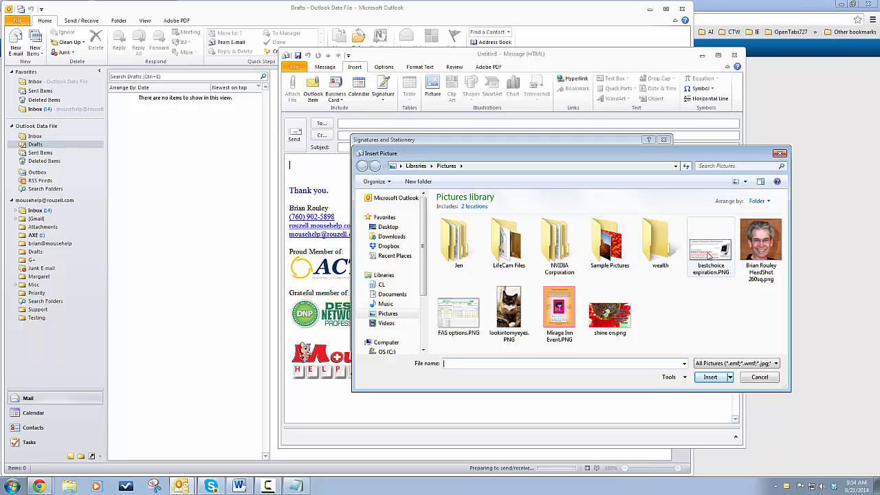
{"action": "double_click", "coordinate": [514, 315]}
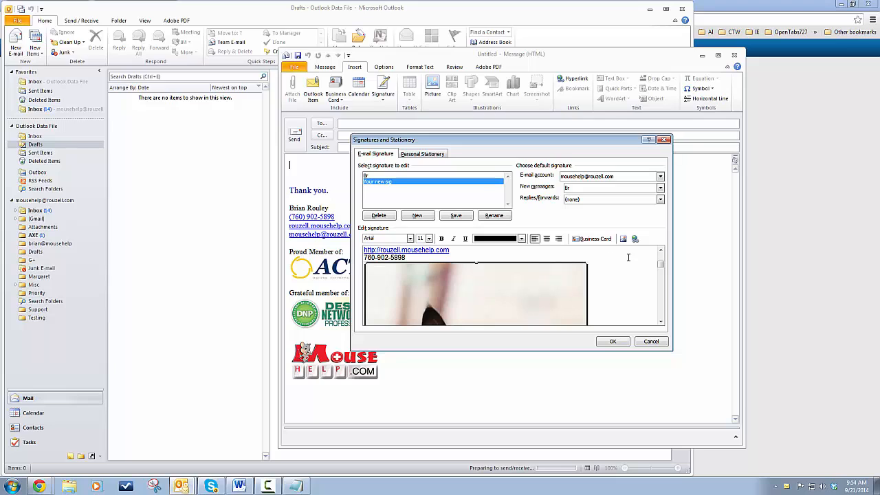
Scroll the signature editor and select the cat photo, ready for a link.
{"action": "left_click", "coordinate": [661, 305]}
{"action": "left_click", "coordinate": [661, 316]}
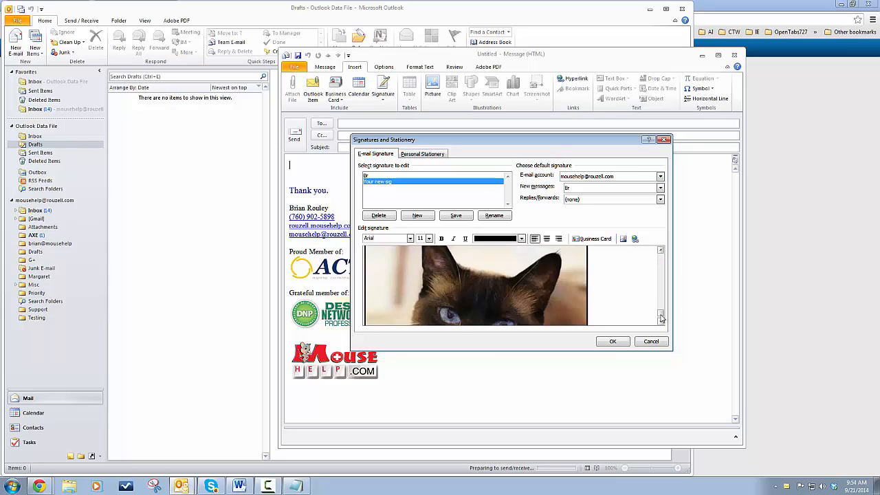
{"action": "left_click", "coordinate": [661, 321]}
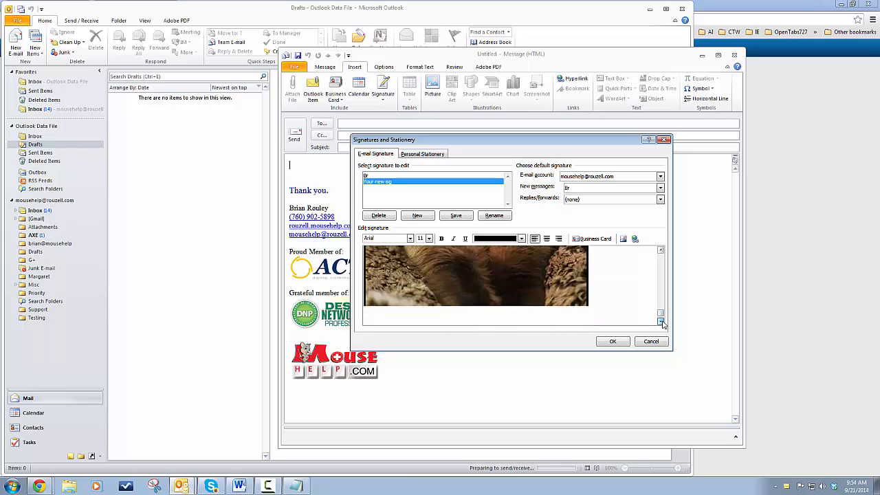
{"action": "left_click_drag", "start_coordinate": [661, 315], "coordinate": [661, 254]}
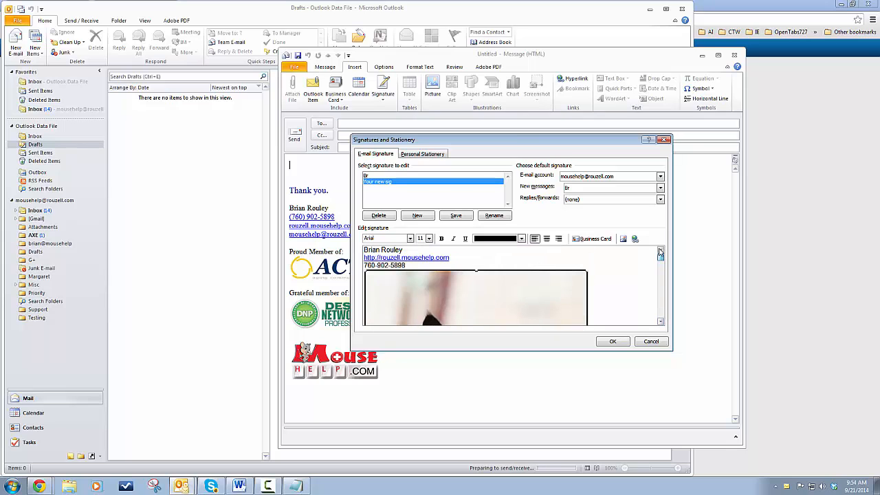
{"action": "left_click", "coordinate": [549, 315]}
{"action": "left_click", "coordinate": [555, 252]}
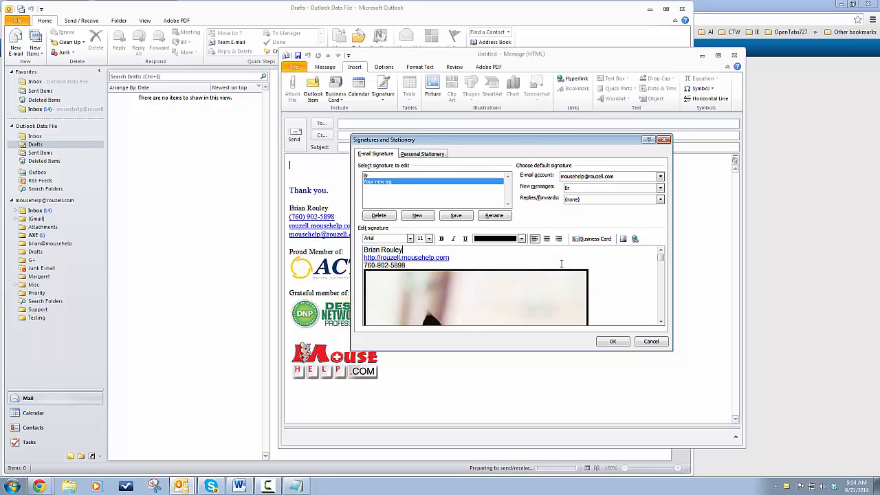
{"action": "left_click", "coordinate": [486, 307]}
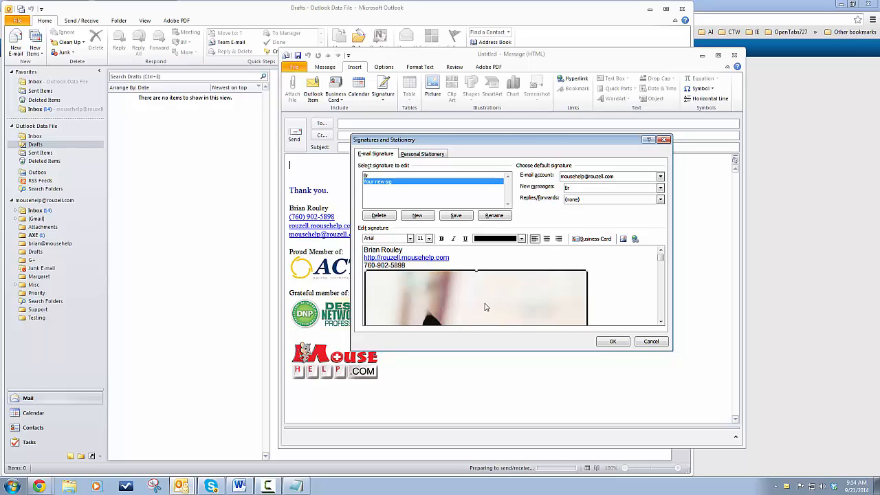
{"action": "scroll", "coordinate": [635, 277], "scroll_direction": "down", "scroll_amount": 3}
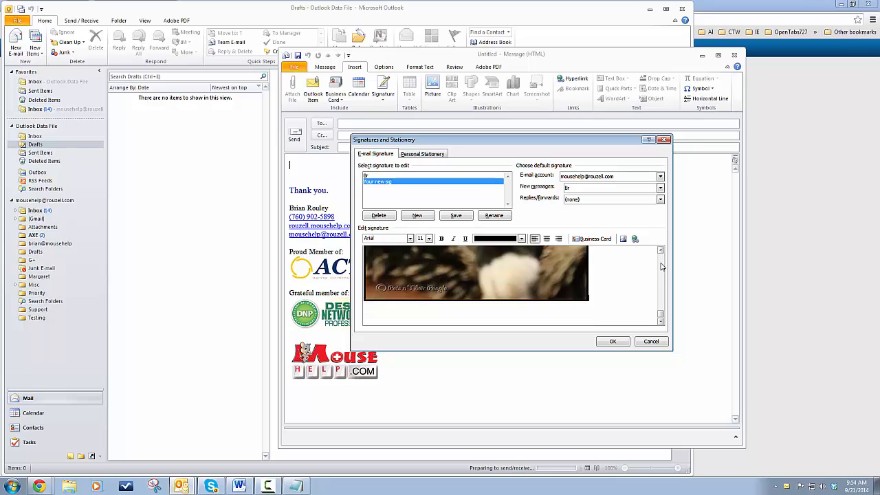
{"action": "left_click", "coordinate": [662, 267]}
{"action": "left_click_drag", "start_coordinate": [661, 315], "coordinate": [659, 259]}
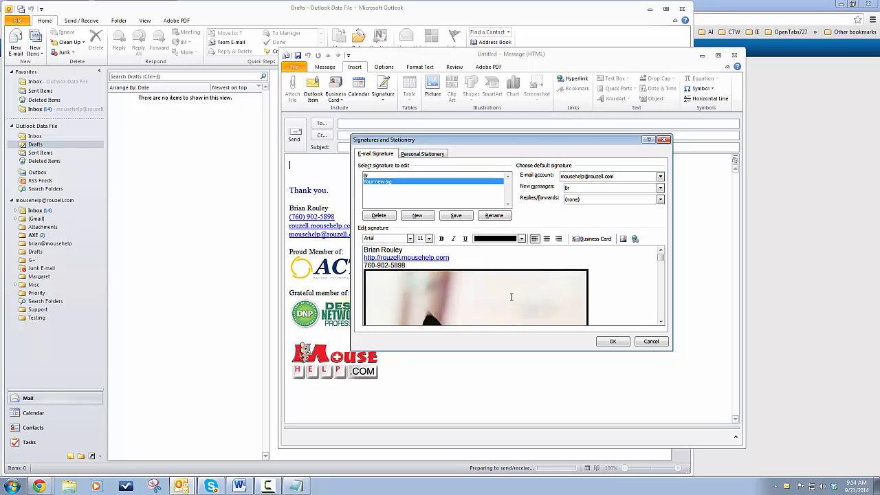
{"action": "left_click", "coordinate": [511, 297]}
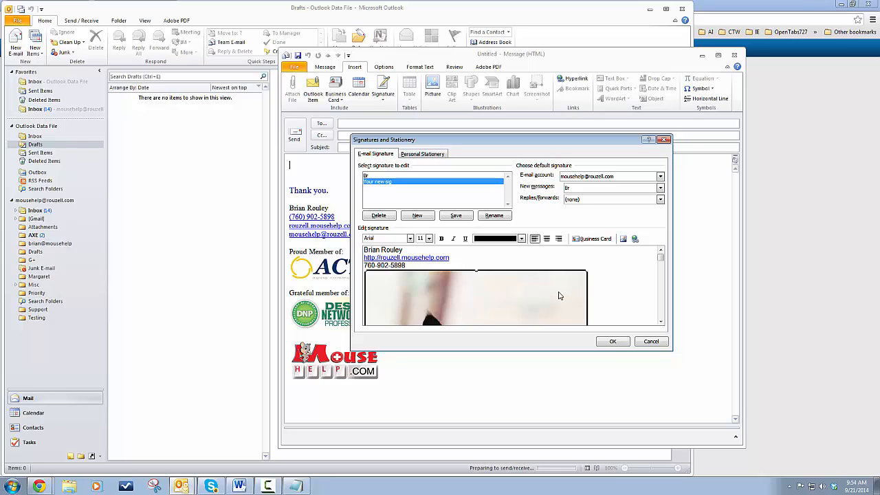
{"action": "left_click", "coordinate": [635, 239]}
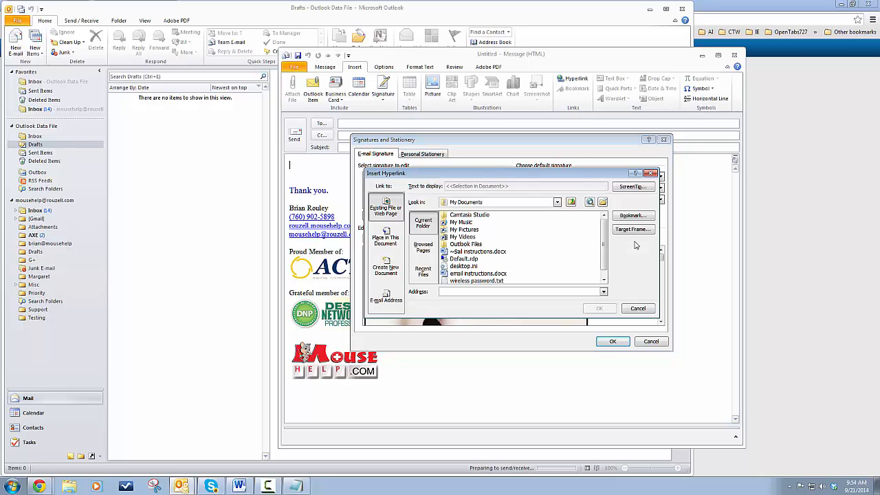
{"action": "left_click", "coordinate": [548, 289]}
{"action": "key", "text": "ctrl+v"}
{"action": "type", "text": "ttp:/"}
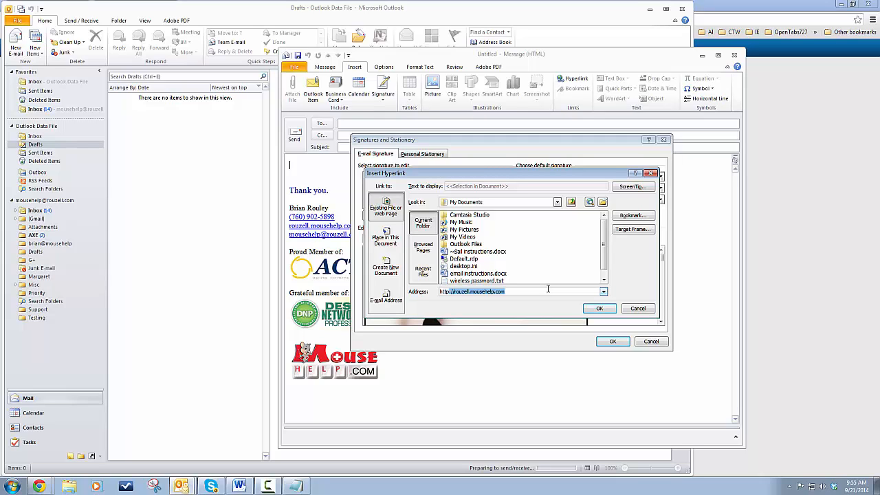
{"action": "type", "text": "/petsntheirpeeple.com"}
{"action": "left_click", "coordinate": [598, 311]}
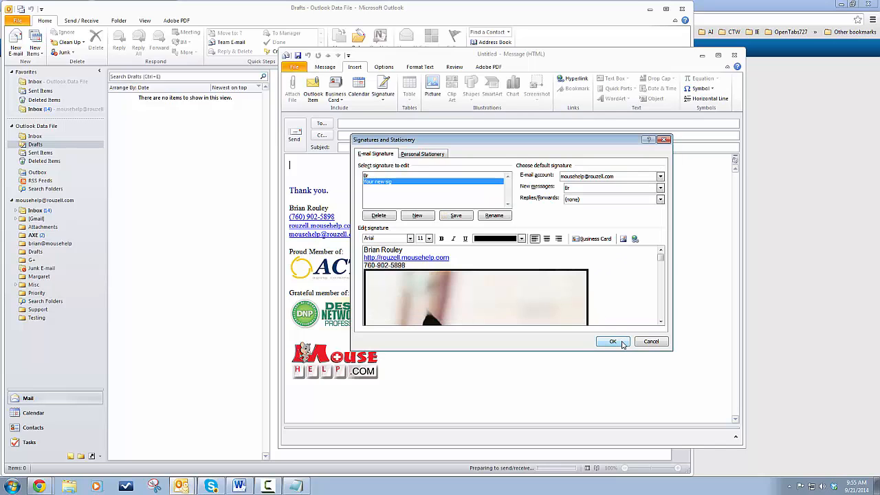
{"action": "left_click", "coordinate": [621, 343]}
Save the signature, make 'Your new sig' the new-messages default, and close Signatures and Stationery.
{"action": "left_click", "coordinate": [460, 218]}
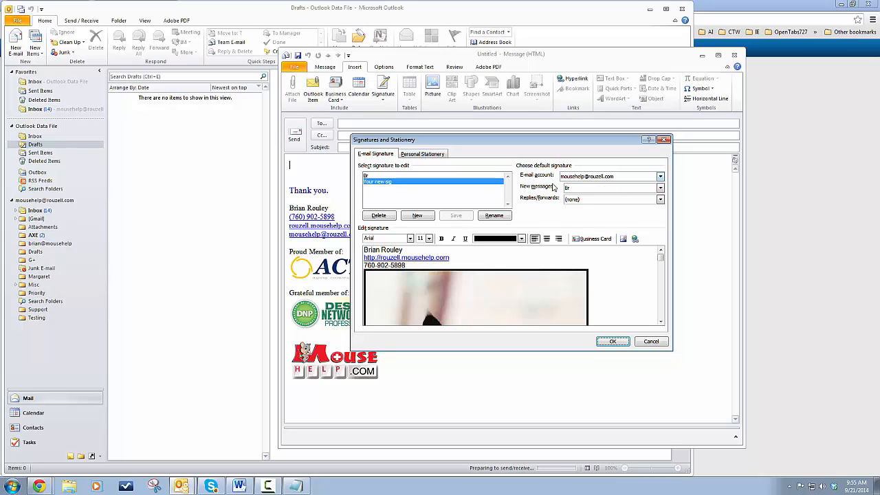
{"action": "left_click", "coordinate": [661, 189]}
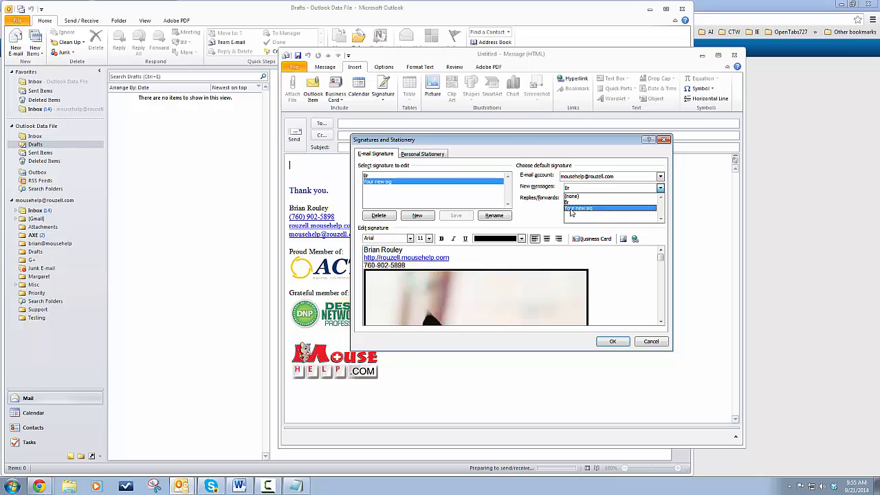
{"action": "left_click", "coordinate": [571, 209]}
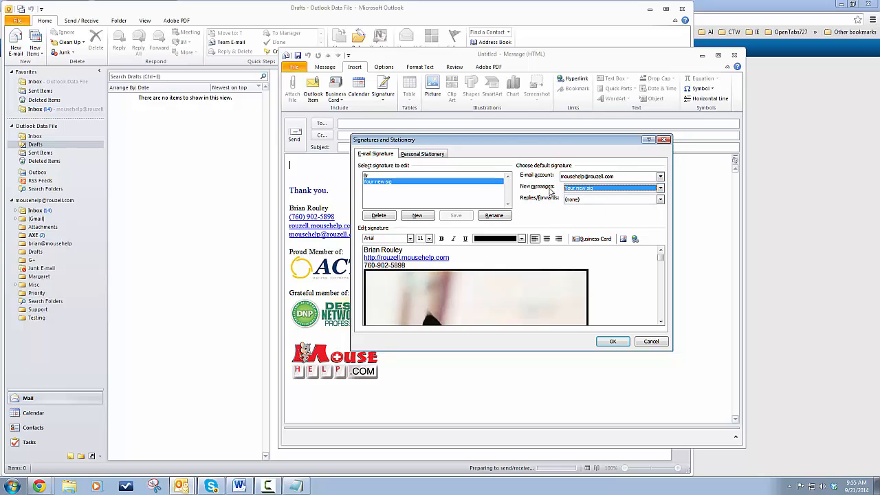
{"action": "left_click", "coordinate": [603, 344]}
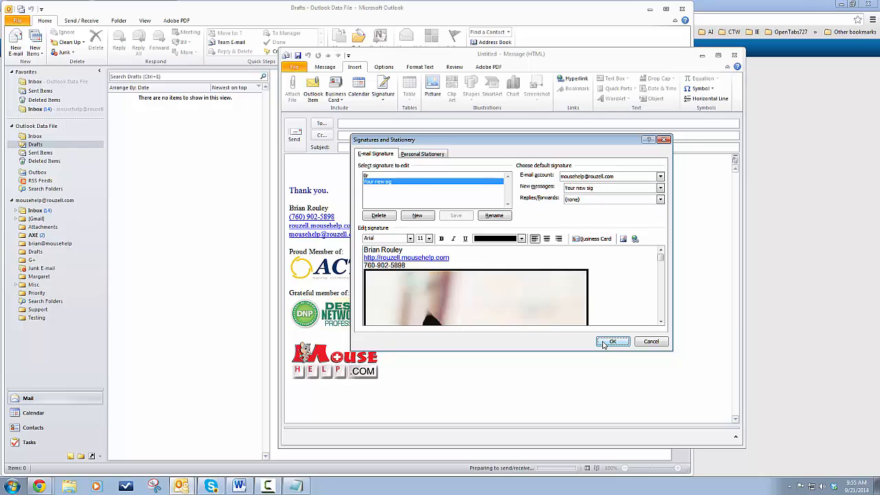
Close the draft, start a new email with the new signature, and follow the cat photo's link.
{"action": "left_click", "coordinate": [734, 55]}
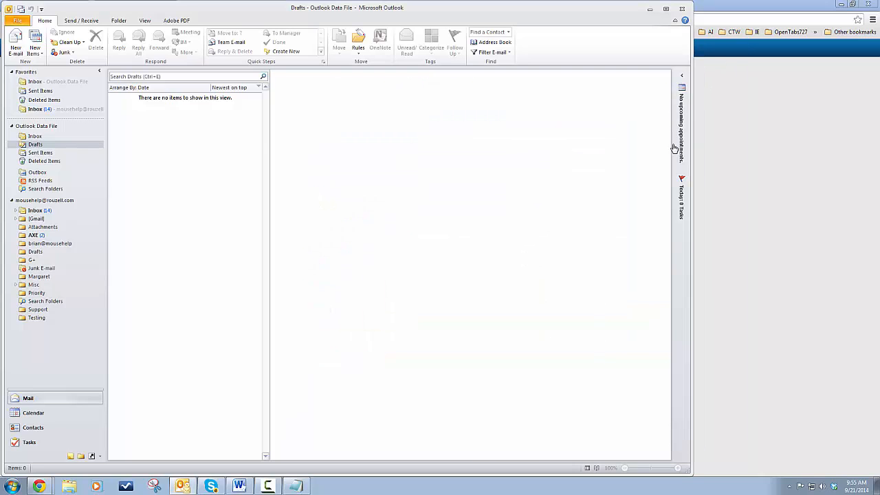
{"action": "left_click", "coordinate": [15, 43]}
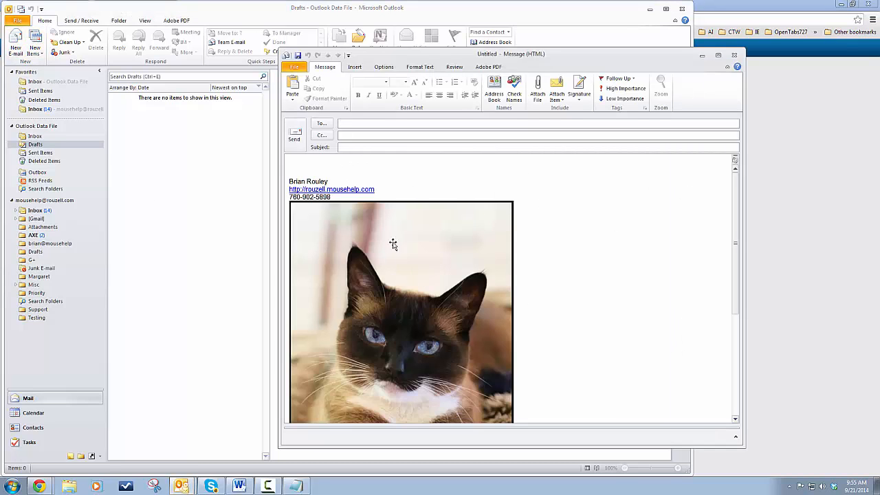
{"action": "left_click", "coordinate": [322, 164]}
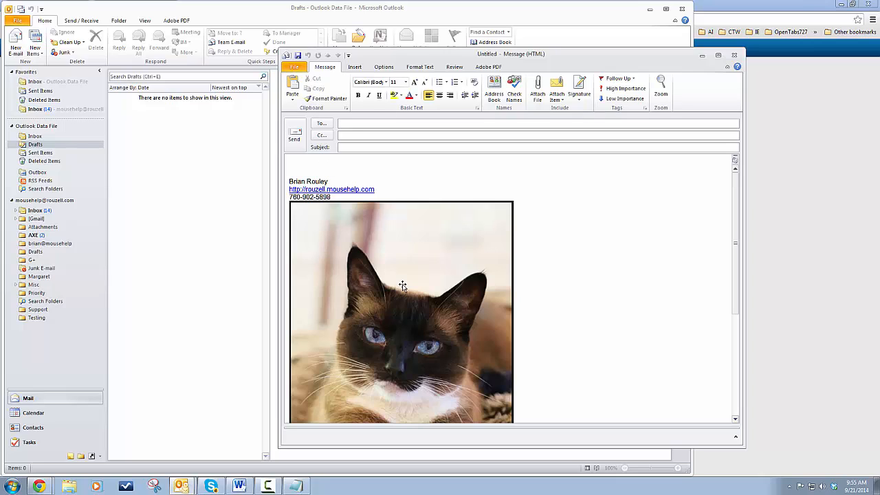
{"action": "mouse_move", "coordinate": [401, 286]}
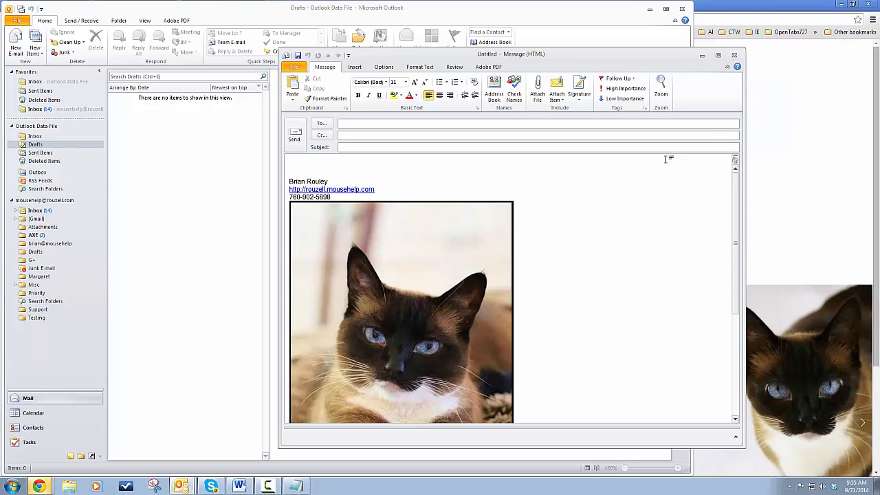
{"action": "left_click", "coordinate": [876, 61]}
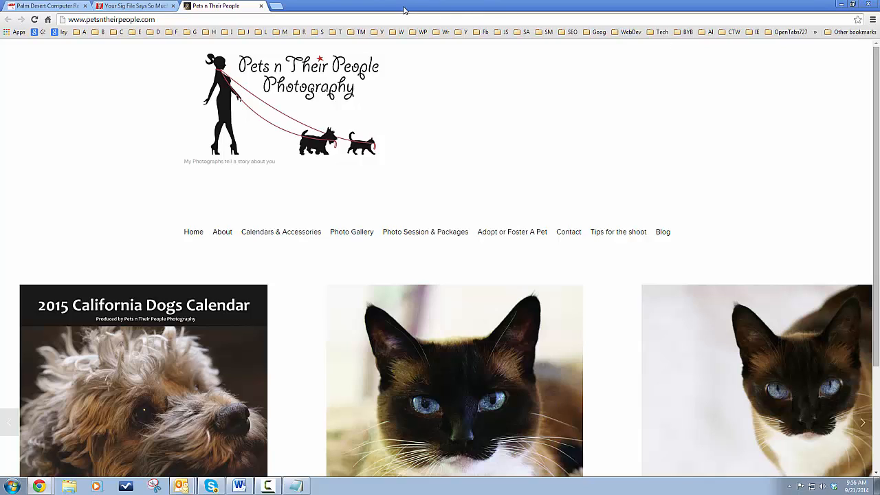
Close the Pets n Their People tab, skim the 'Your Sig File Says So Much' post, return to Rouzell Enterprises.
{"action": "left_click", "coordinate": [262, 6]}
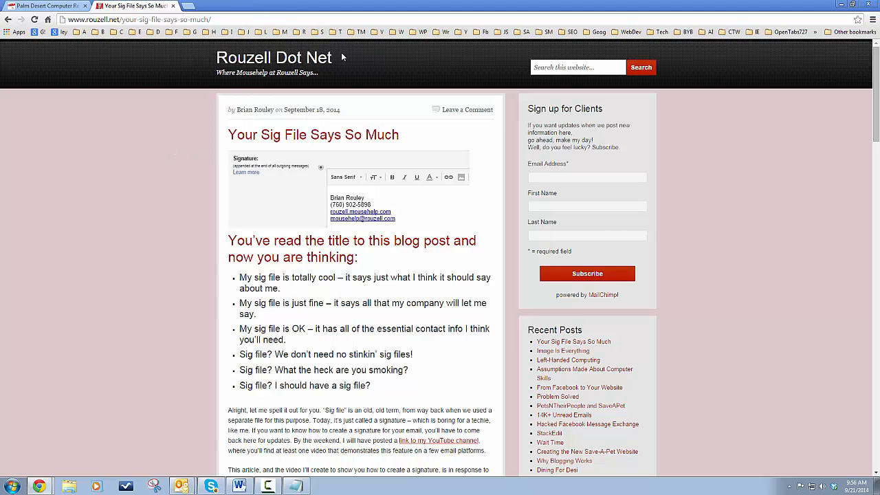
{"action": "scroll", "coordinate": [190, 334], "scroll_direction": "down", "scroll_amount": 3}
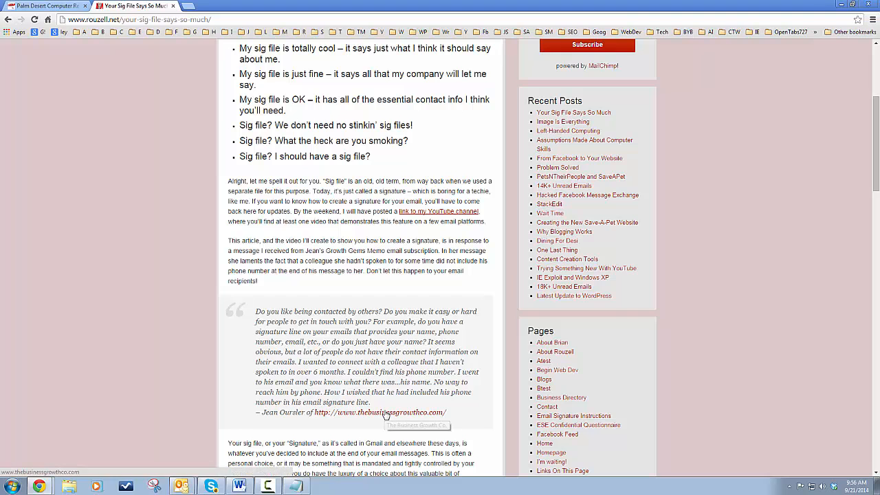
{"action": "scroll", "coordinate": [361, 239], "scroll_direction": "up", "scroll_amount": 2}
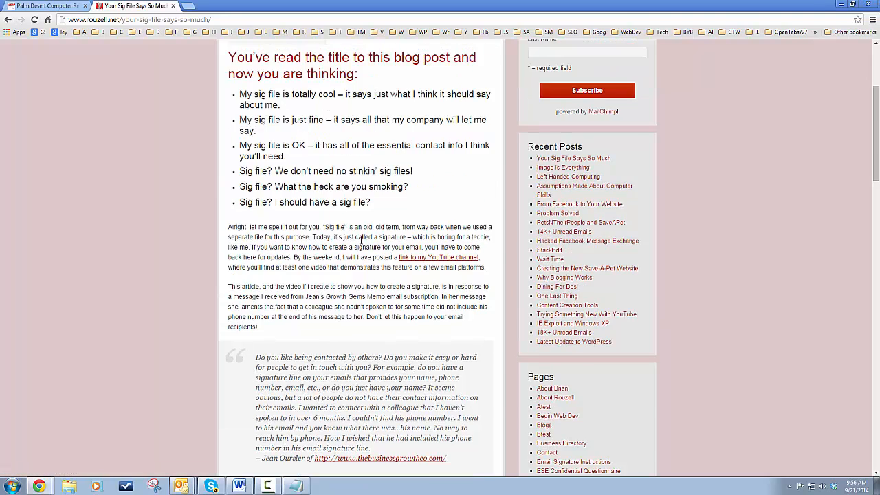
{"action": "scroll", "coordinate": [361, 239], "scroll_direction": "up", "scroll_amount": 1}
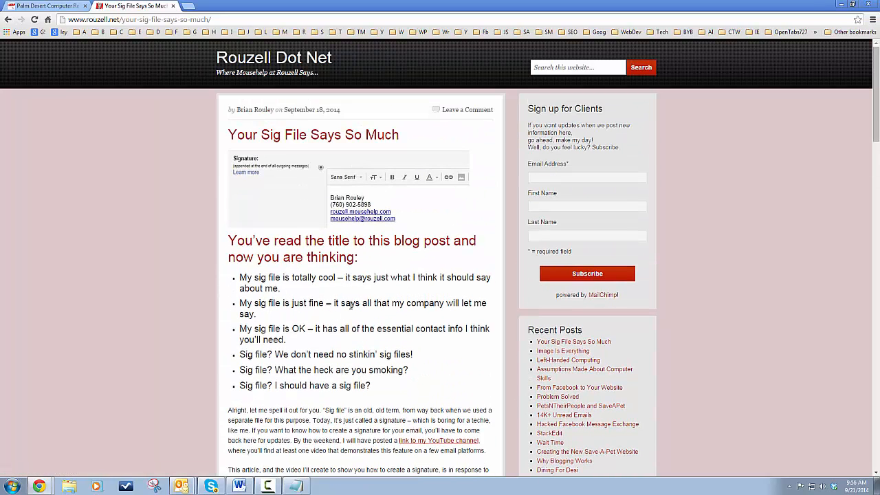
{"action": "left_click_drag", "start_coordinate": [395, 392], "coordinate": [210, 260]}
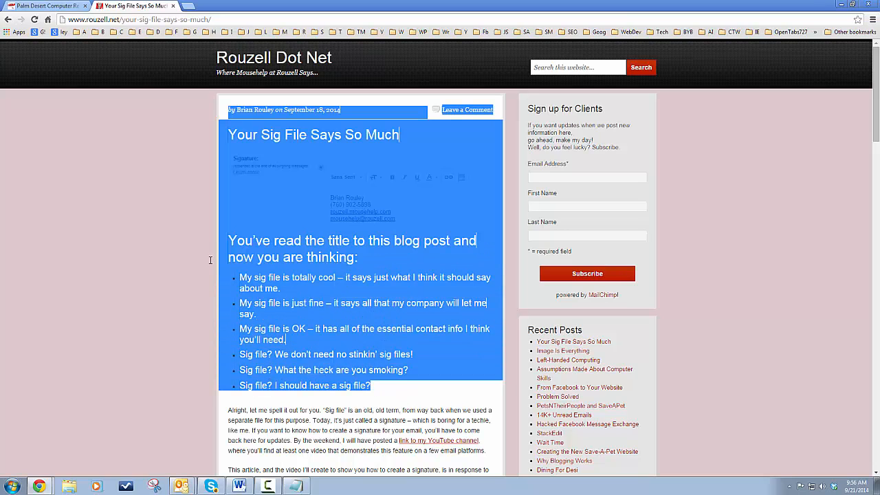
{"action": "left_click", "coordinate": [395, 293]}
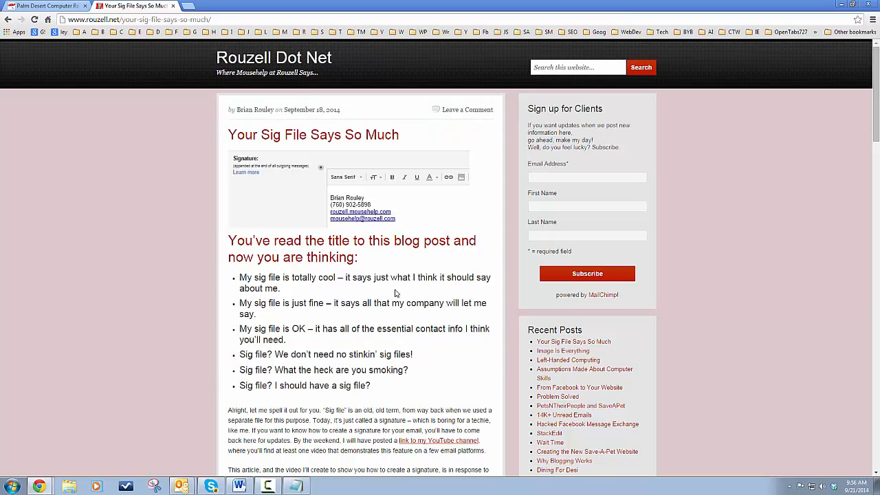
{"action": "left_click", "coordinate": [62, 6]}
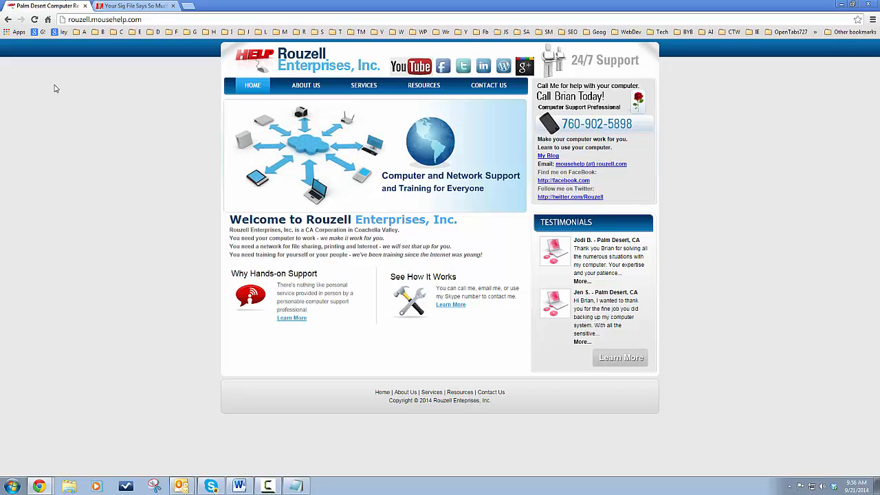